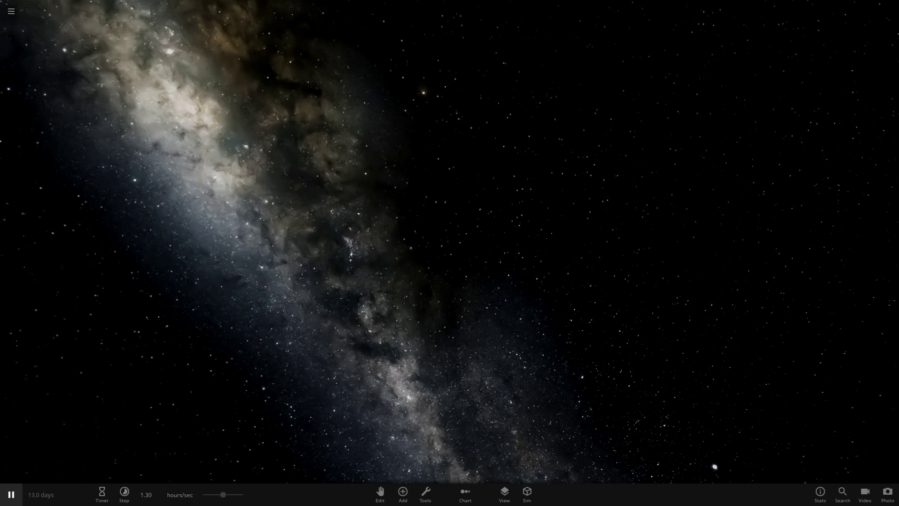
Open the subscribed Workshop simulation "Sulfur Solar System" and dismiss its description
{"action": "left_click", "coordinate": [11, 11]}
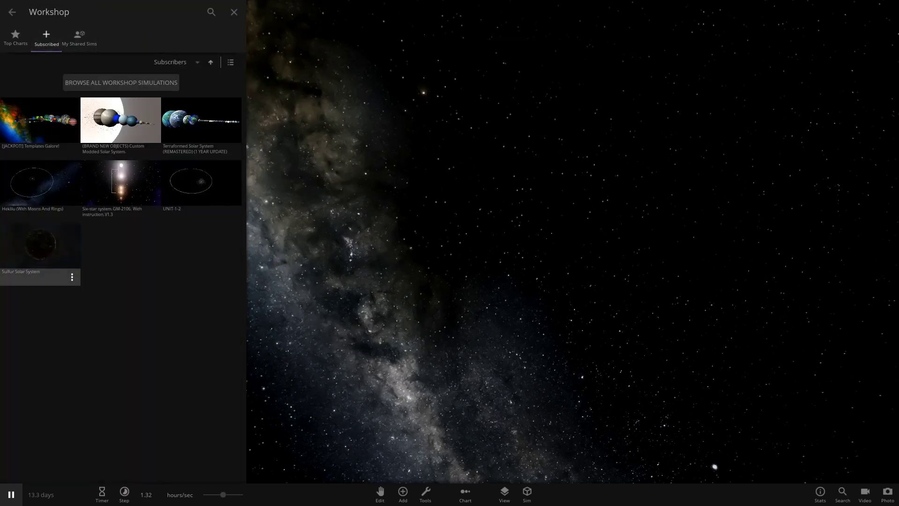
{"action": "left_click", "coordinate": [40, 246]}
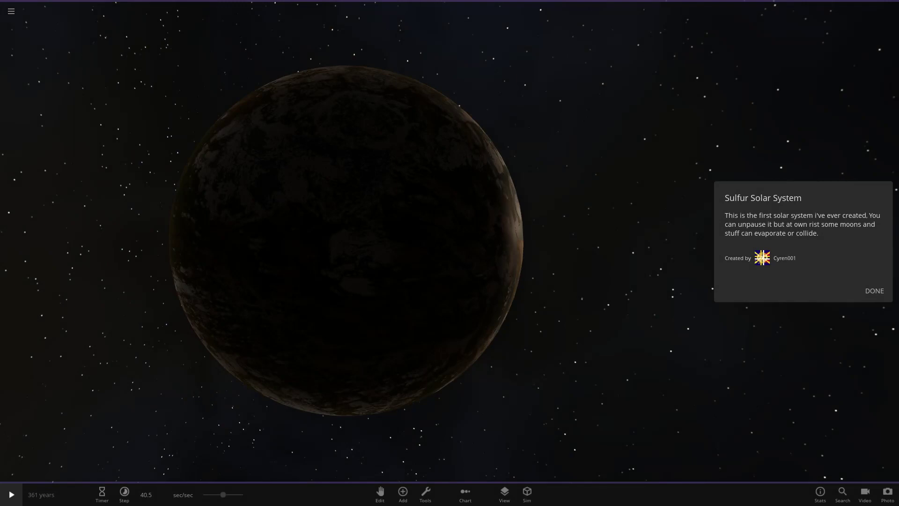
{"action": "left_click", "coordinate": [874, 290]}
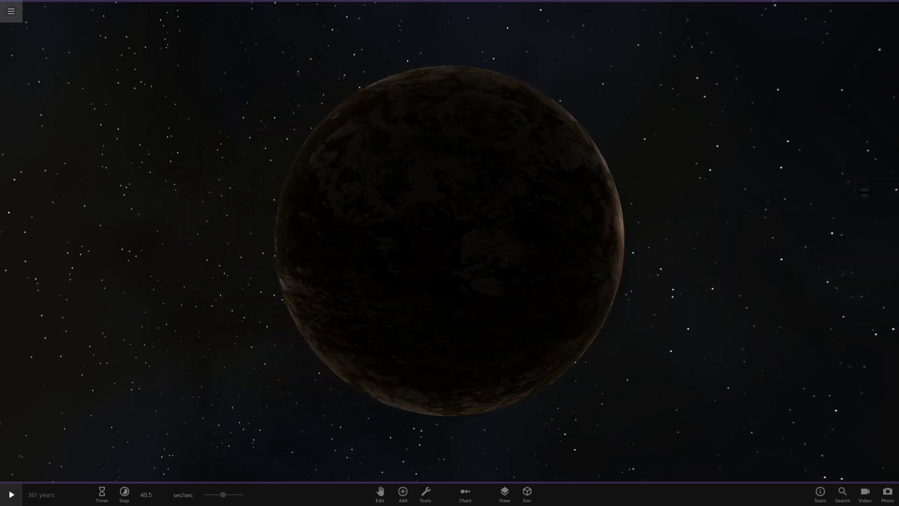
{"action": "left_click", "coordinate": [12, 11]}
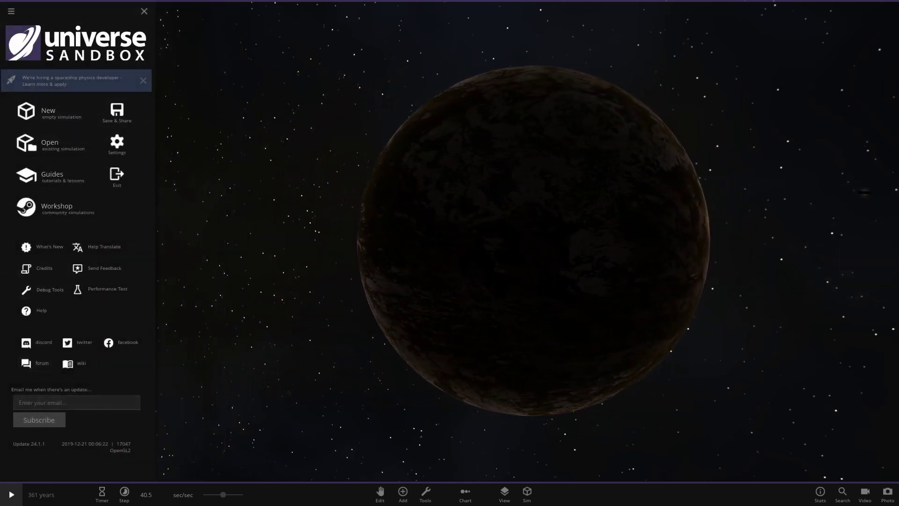
{"action": "left_click", "coordinate": [145, 11]}
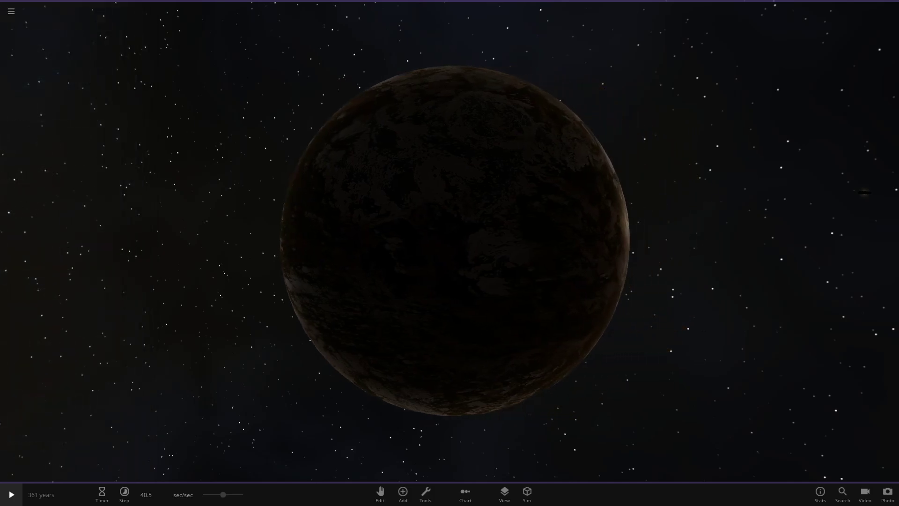
Turn on the display of orbits and bring the whole planetary system into view
{"action": "left_click_drag", "start_coordinate": [356, 234], "coordinate": [525, 238]}
{"action": "scroll", "coordinate": [449, 241], "scroll_direction": "down", "scroll_amount": 10}
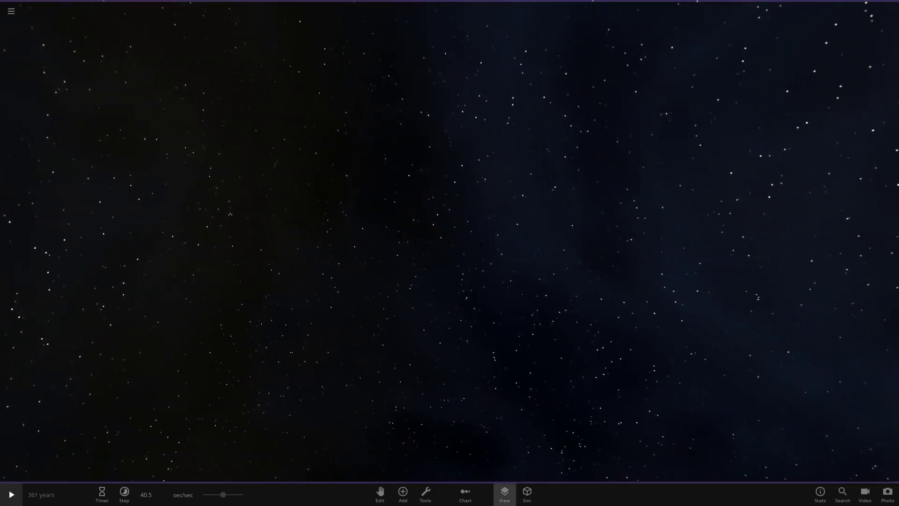
{"action": "left_click", "coordinate": [505, 494]}
{"action": "left_click", "coordinate": [429, 468]}
{"action": "scroll", "coordinate": [450, 241], "scroll_direction": "down", "scroll_amount": 15}
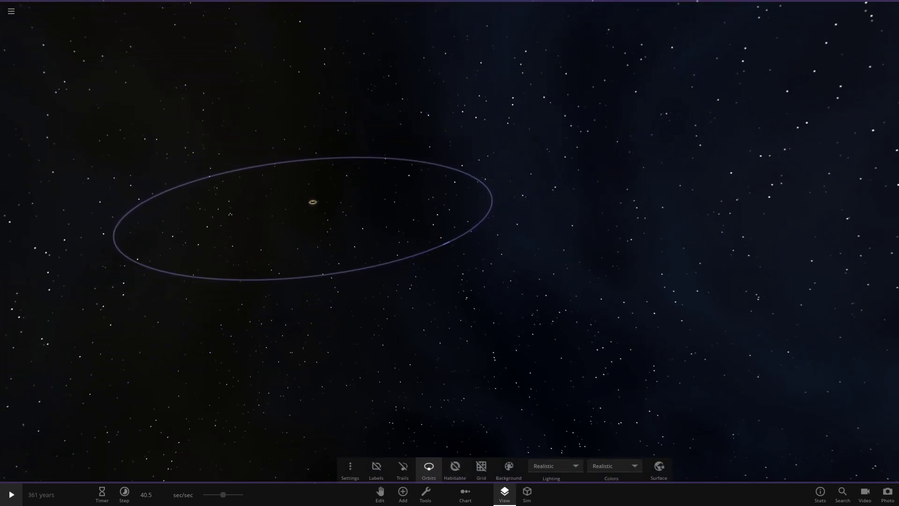
Check the simulation statistics, and focus on the central star Sulfur with its full properties open
{"action": "left_click", "coordinate": [821, 493]}
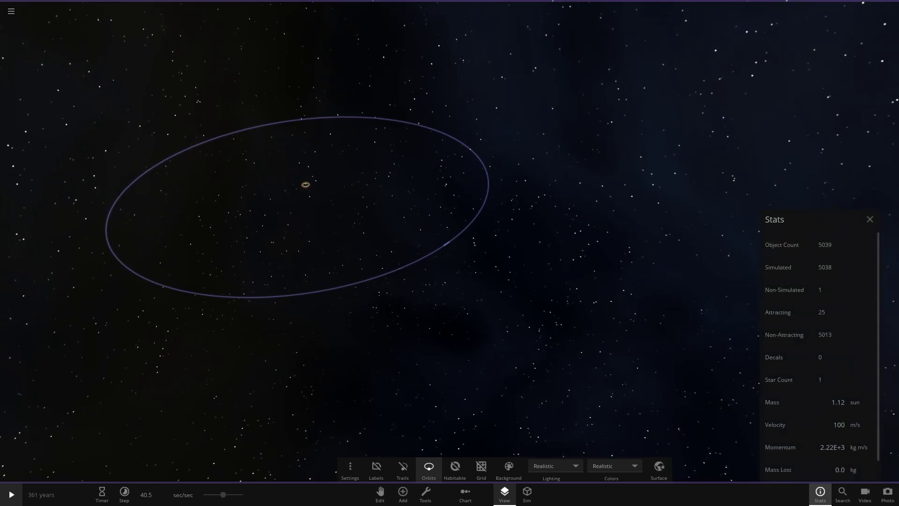
{"action": "left_click", "coordinate": [821, 493]}
{"action": "double_click", "coordinate": [306, 184]}
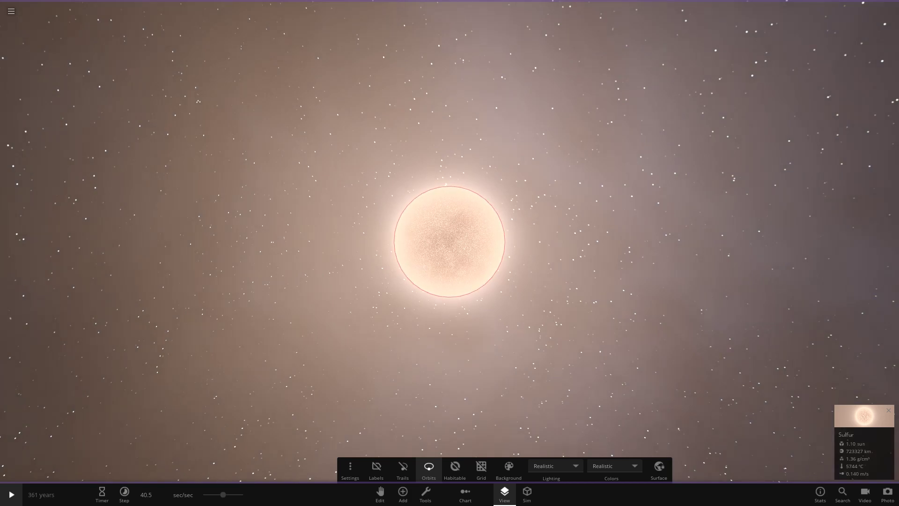
{"action": "left_click", "coordinate": [864, 445]}
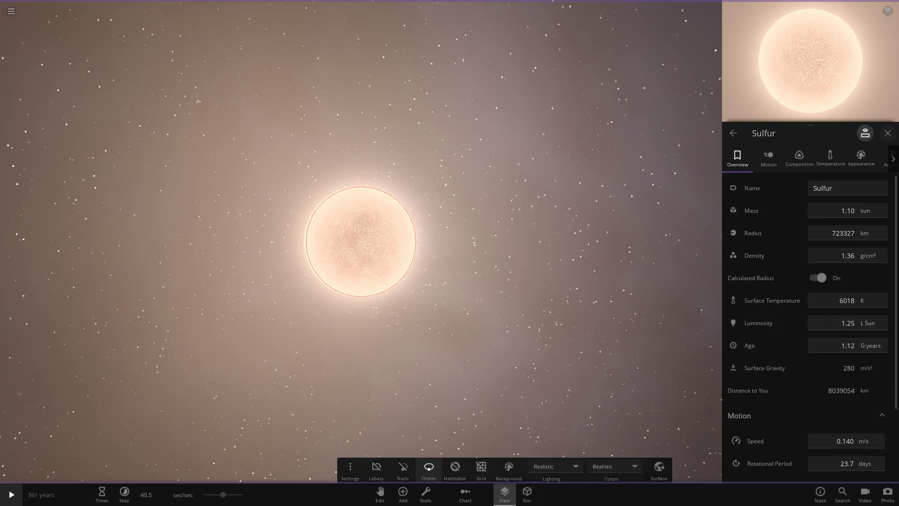
Turn on object labels for the bodies orbiting Sulfur
{"action": "left_click", "coordinate": [505, 495]}
{"action": "scroll", "coordinate": [361, 242], "scroll_direction": "down", "scroll_amount": 10}
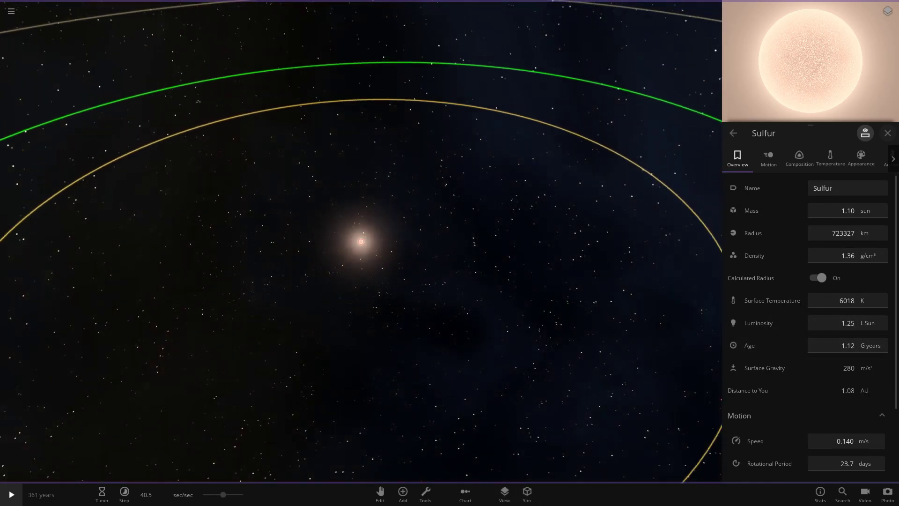
{"action": "scroll", "coordinate": [361, 241], "scroll_direction": "down", "scroll_amount": 5}
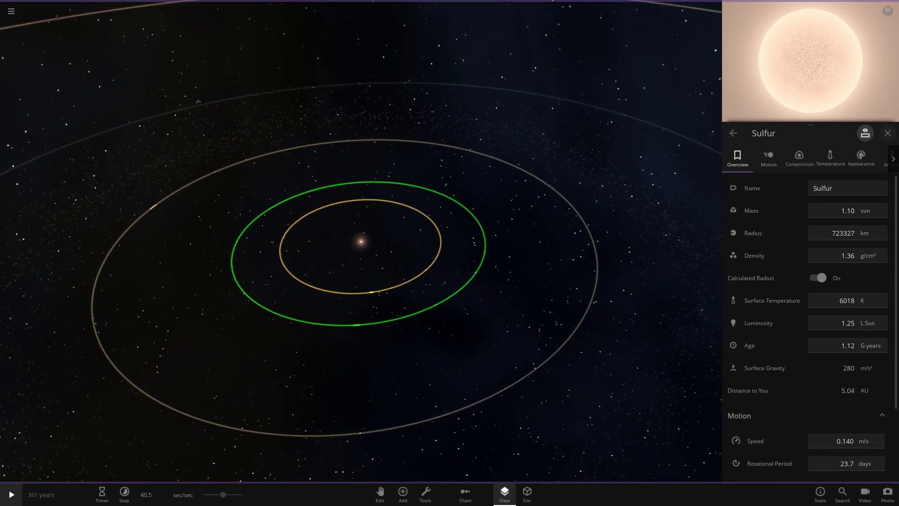
{"action": "left_click", "coordinate": [504, 494]}
{"action": "left_click", "coordinate": [376, 470]}
{"action": "scroll", "coordinate": [361, 242], "scroll_direction": "up", "scroll_amount": 3}
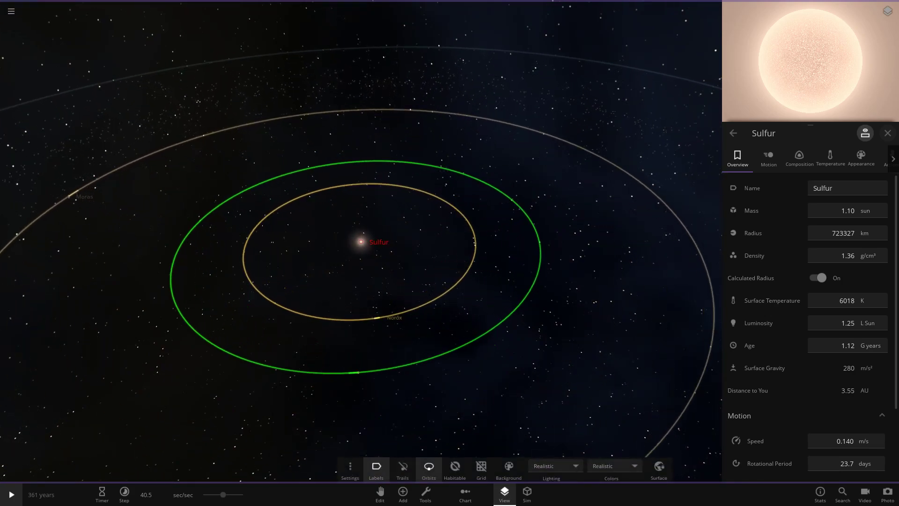
Focus on Norox, the innermost planet, and examine its overview properties and its lit and dark sides
{"action": "left_click", "coordinate": [377, 318]}
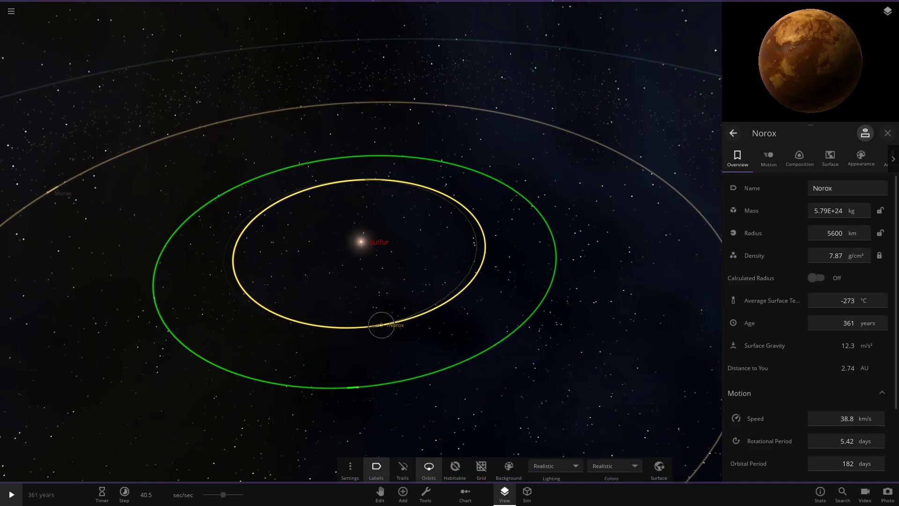
{"action": "double_click", "coordinate": [381, 324]}
{"action": "scroll", "coordinate": [381, 324], "scroll_direction": "up", "scroll_amount": 10}
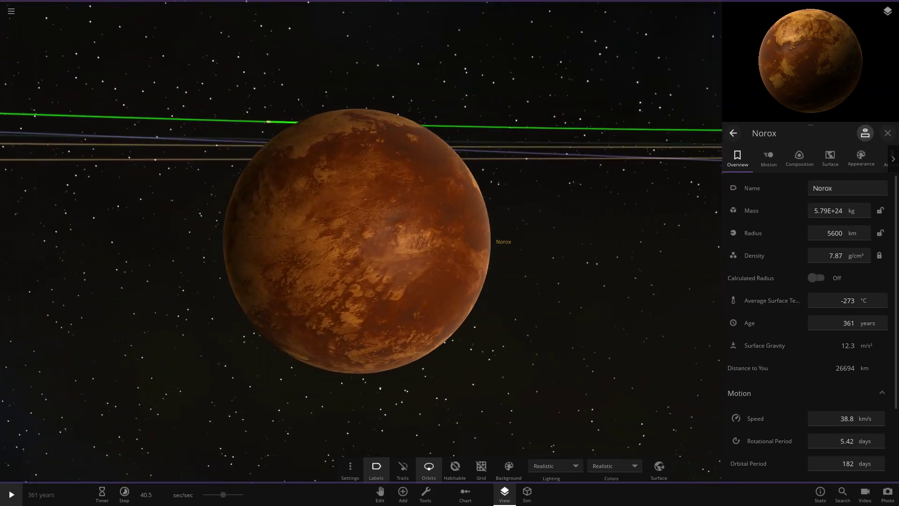
{"action": "scroll", "coordinate": [358, 241], "scroll_direction": "up", "scroll_amount": 3}
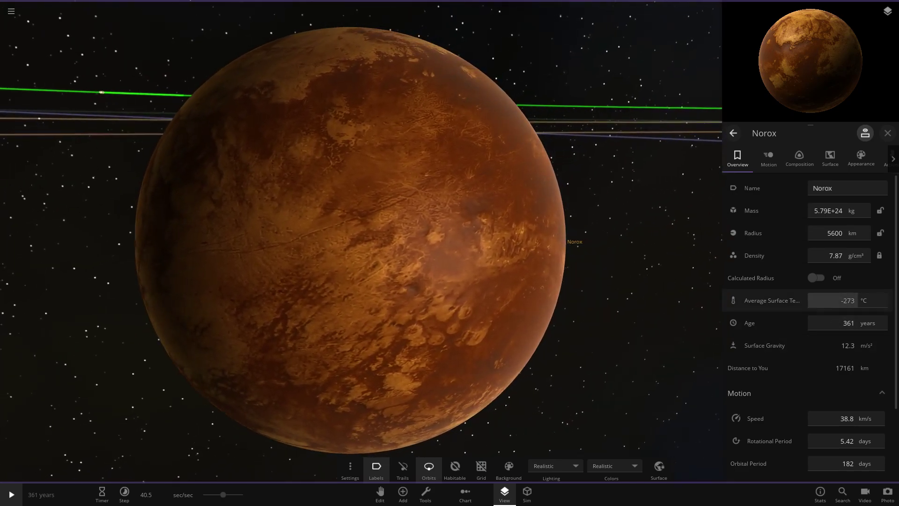
{"action": "left_click_drag", "start_coordinate": [328, 234], "coordinate": [496, 262]}
{"action": "scroll", "coordinate": [496, 262], "scroll_direction": "down", "scroll_amount": 4}
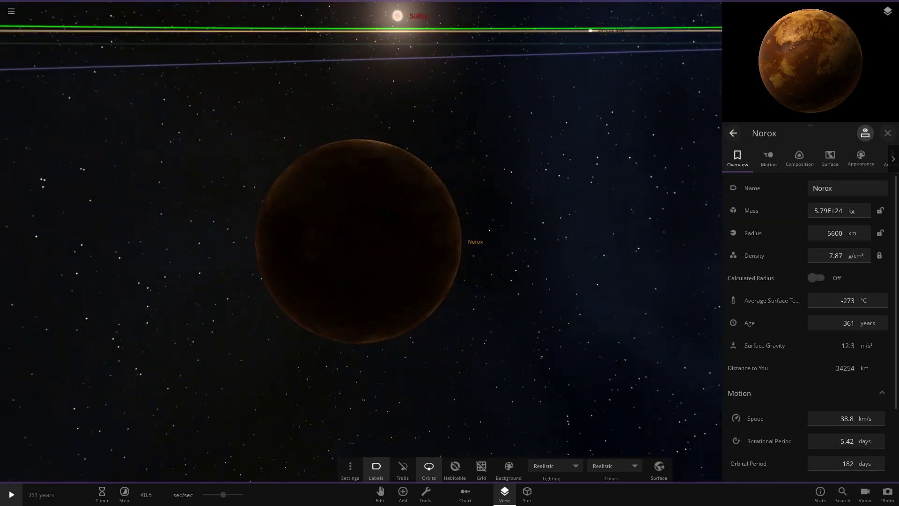
{"action": "left_click_drag", "start_coordinate": [328, 235], "coordinate": [506, 257]}
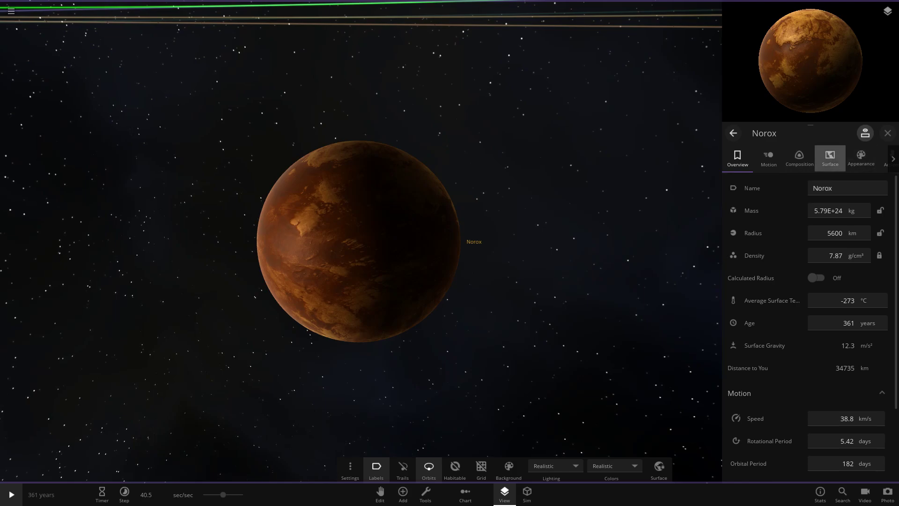
Review Norox's surface properties, from temperature and water through elevation and radiation to atmosphere
{"action": "left_click", "coordinate": [830, 158]}
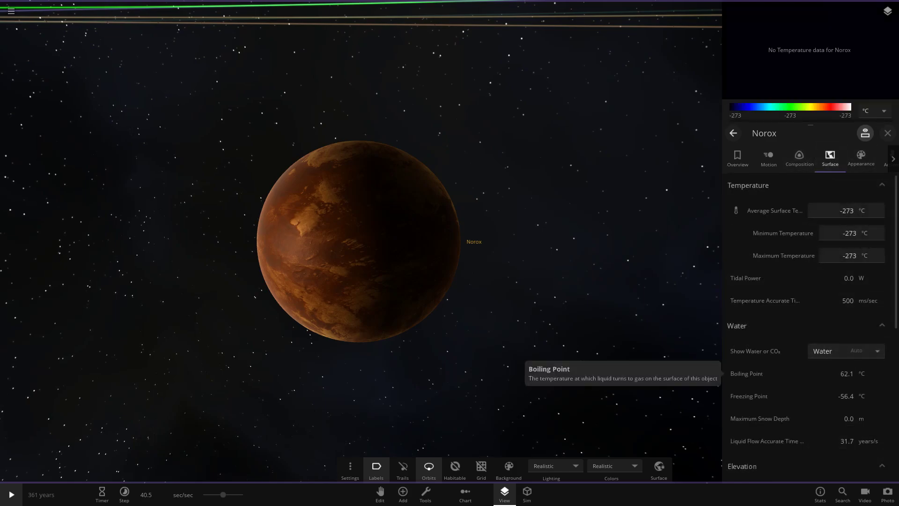
{"action": "scroll", "coordinate": [796, 412], "scroll_direction": "down", "scroll_amount": 5}
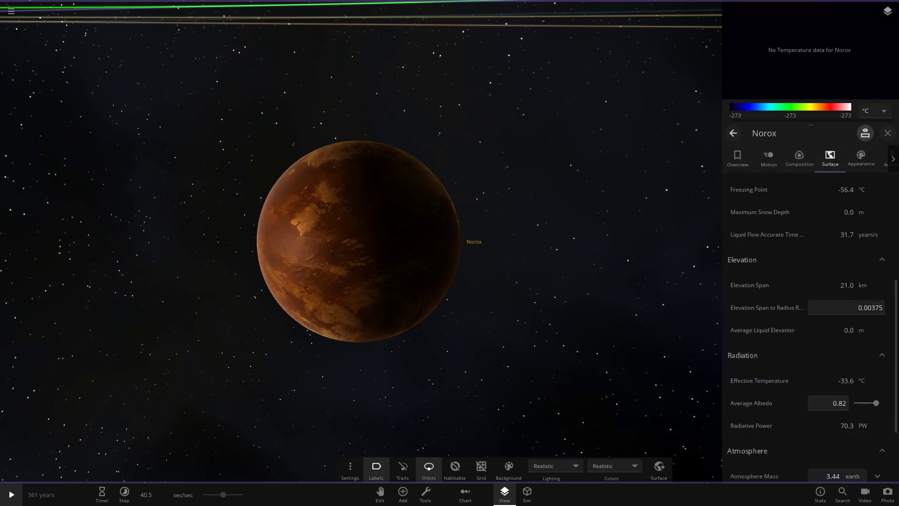
{"action": "scroll", "coordinate": [796, 421], "scroll_direction": "down", "scroll_amount": 3}
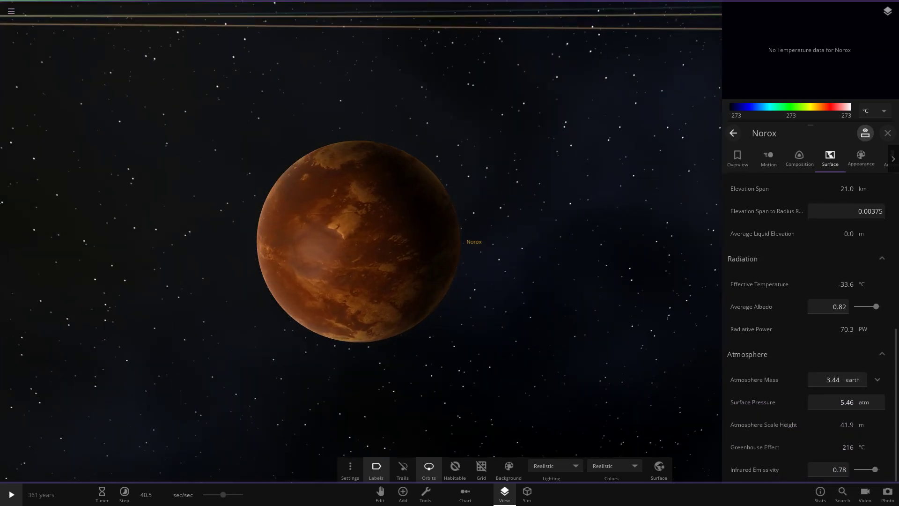
{"action": "scroll", "coordinate": [399, 259], "scroll_direction": "down", "scroll_amount": 5}
Display the habitable zone around Sulfur and focus on Cytan, the planet on the green orbit
{"action": "left_click", "coordinate": [455, 466]}
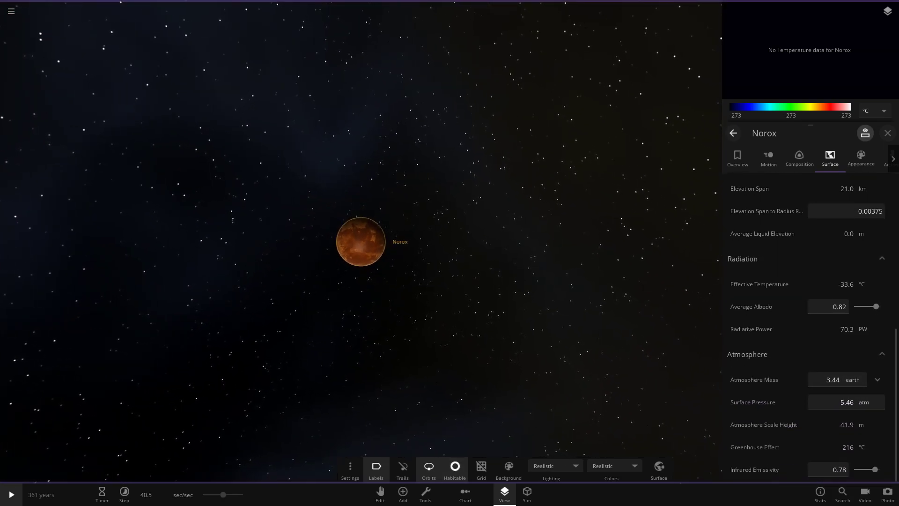
{"action": "scroll", "coordinate": [360, 241], "scroll_direction": "down", "scroll_amount": 10}
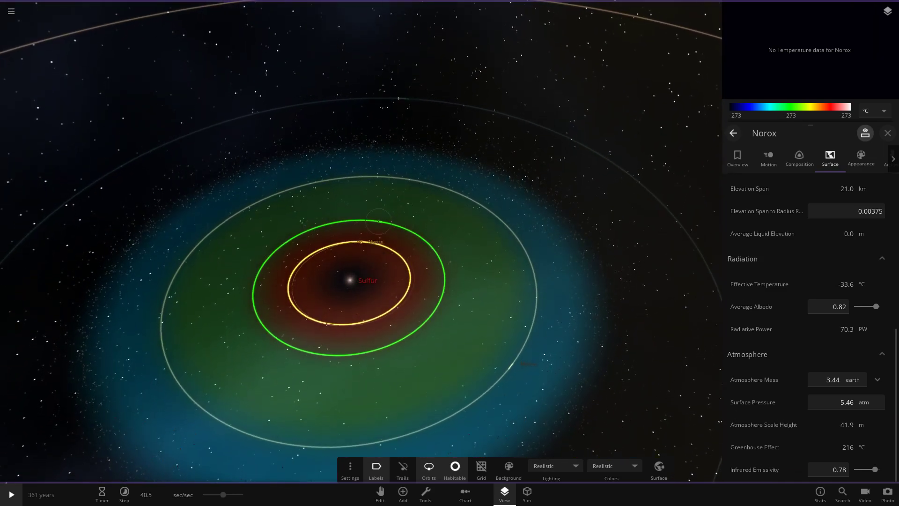
{"action": "left_click", "coordinate": [380, 222]}
{"action": "scroll", "coordinate": [379, 223], "scroll_direction": "up", "scroll_amount": 3}
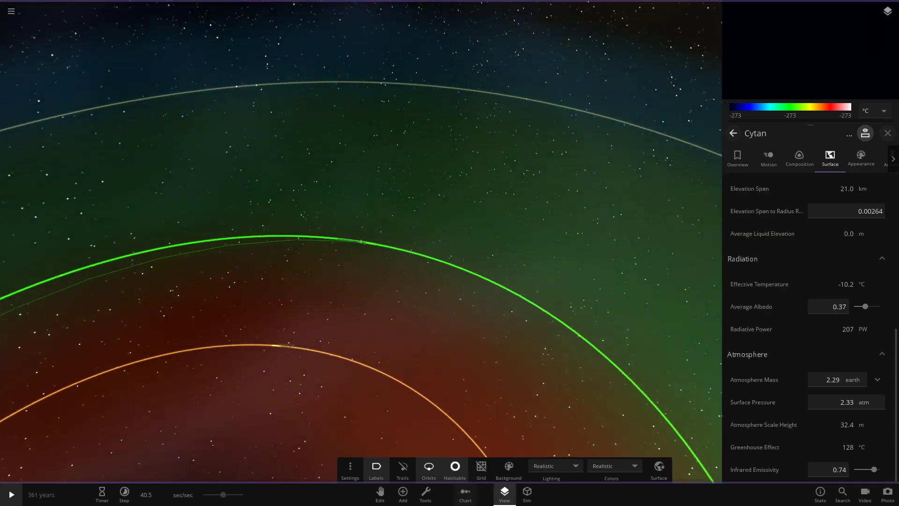
Hide the habitable zone and examine Cytan up close and together with its moons' orbits
{"action": "left_click", "coordinate": [454, 469]}
{"action": "scroll", "coordinate": [360, 242], "scroll_direction": "down", "scroll_amount": 10}
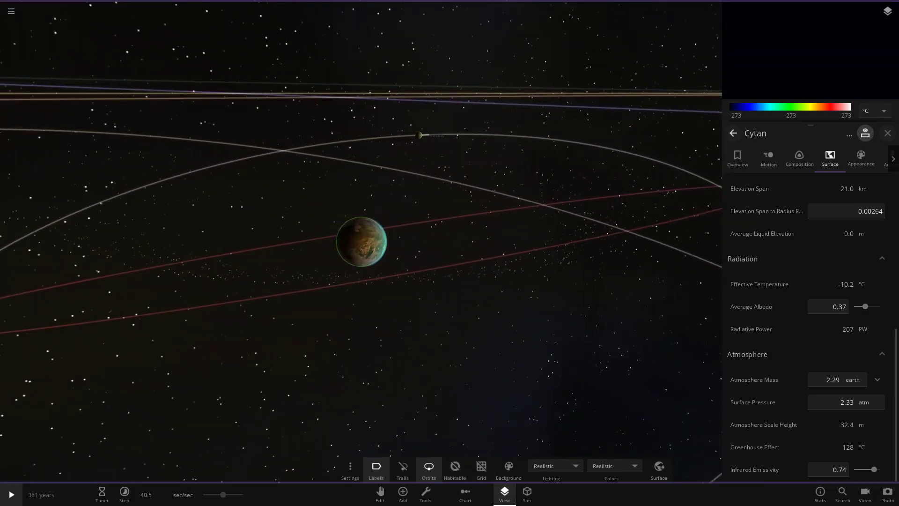
{"action": "scroll", "coordinate": [361, 241], "scroll_direction": "up", "scroll_amount": 10}
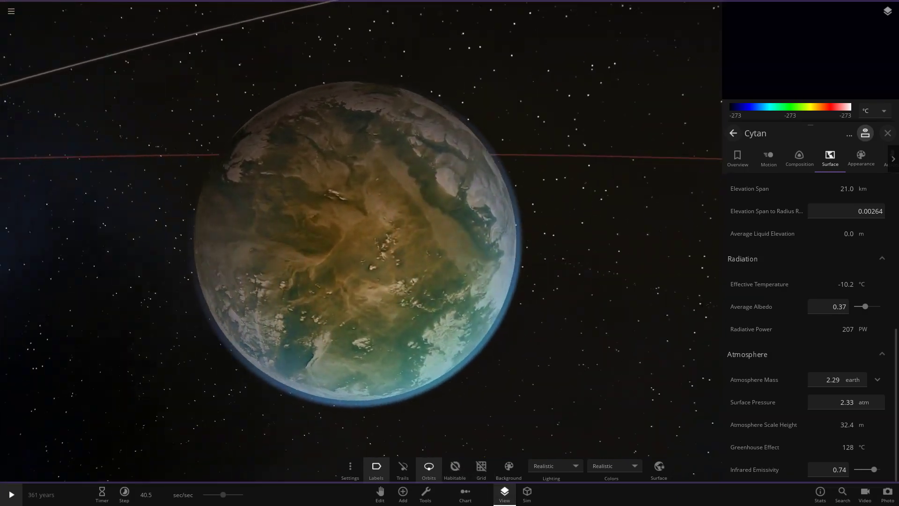
{"action": "left_click_drag", "start_coordinate": [361, 242], "coordinate": [183, 131]}
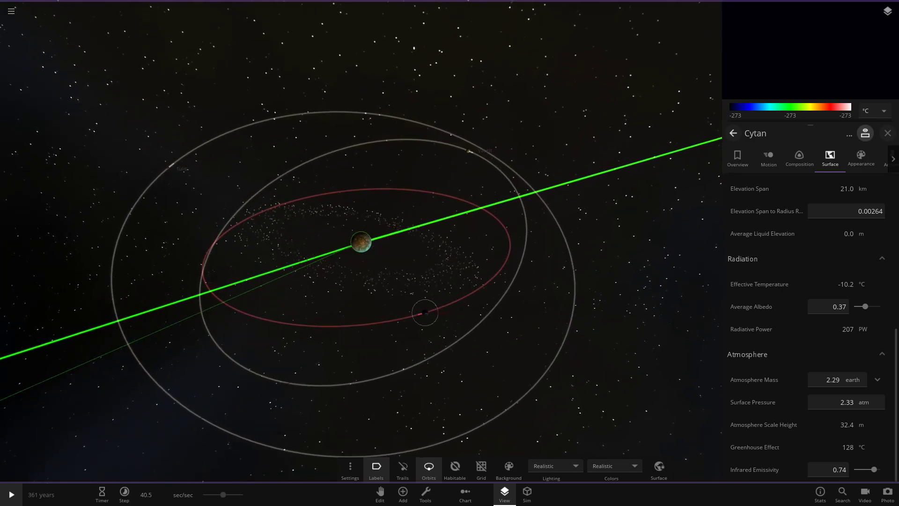
Focus on Daros, Cytan's moon on the red orbit, and bring up its overview properties
{"action": "double_click", "coordinate": [425, 313]}
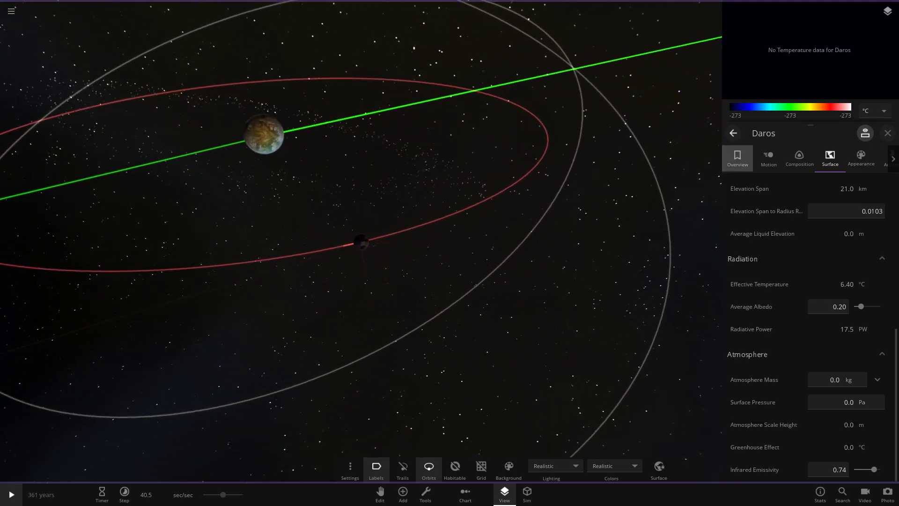
{"action": "left_click", "coordinate": [738, 159]}
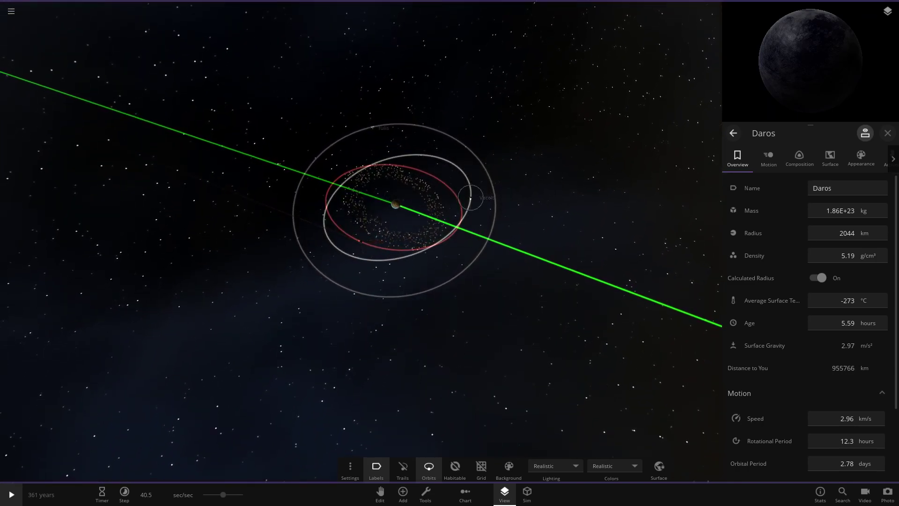
Focus on Cytan's moon Vacelt and examine its surface from several angles
{"action": "double_click", "coordinate": [470, 198]}
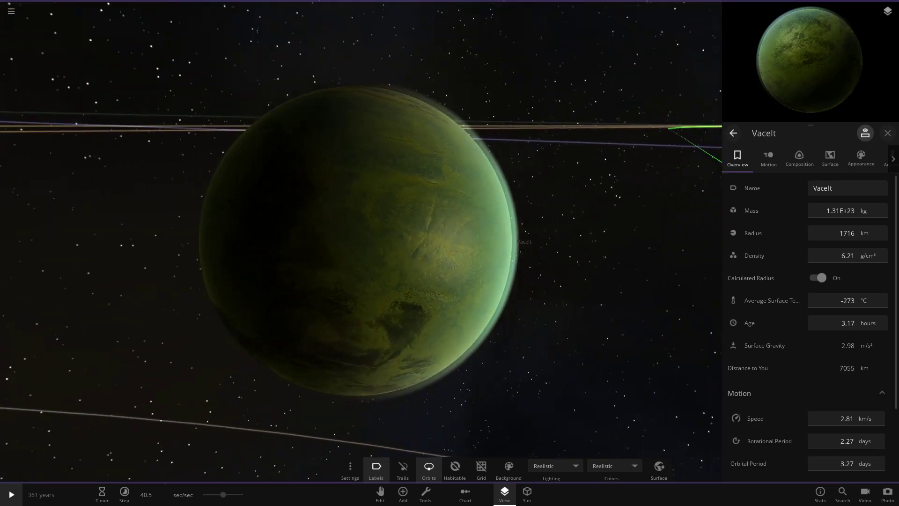
{"action": "scroll", "coordinate": [355, 241], "scroll_direction": "up", "scroll_amount": 4}
{"action": "scroll", "coordinate": [355, 241], "scroll_direction": "down", "scroll_amount": 2}
{"action": "left_click_drag", "start_coordinate": [354, 241], "coordinate": [445, 164]}
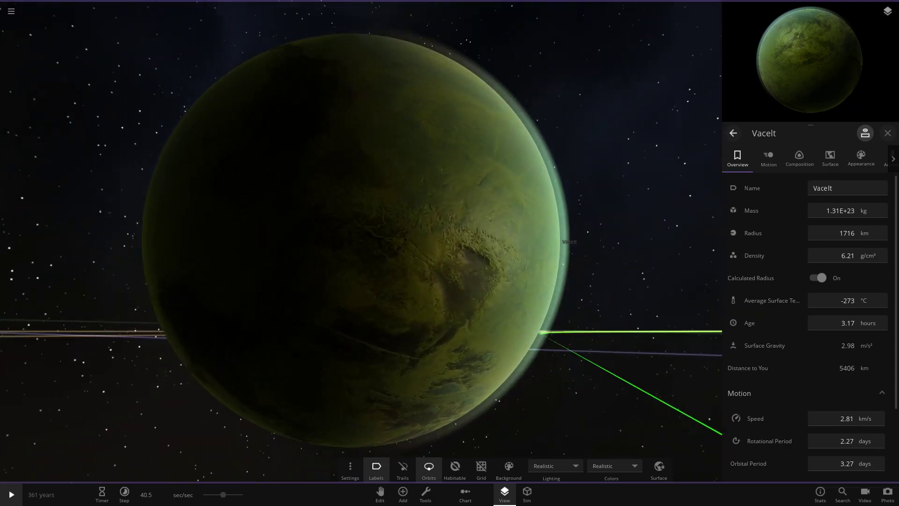
{"action": "left_click_drag", "start_coordinate": [375, 243], "coordinate": [324, 201]}
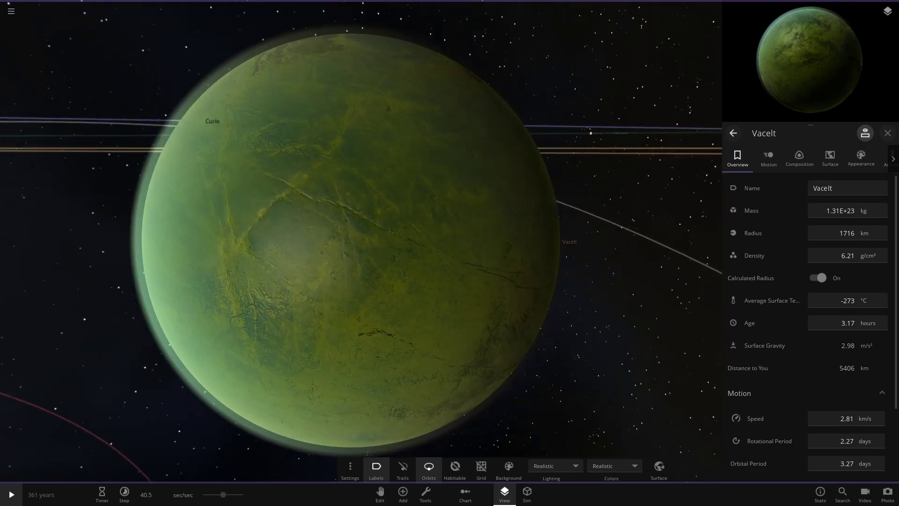
{"action": "scroll", "coordinate": [355, 241], "scroll_direction": "down", "scroll_amount": 6}
{"action": "scroll", "coordinate": [847, 281], "scroll_direction": "down", "scroll_amount": 3}
Bring up Vacelt's appearance properties and compare its surface and atmosphere colors with the moon up close
{"action": "left_click", "coordinate": [861, 159]}
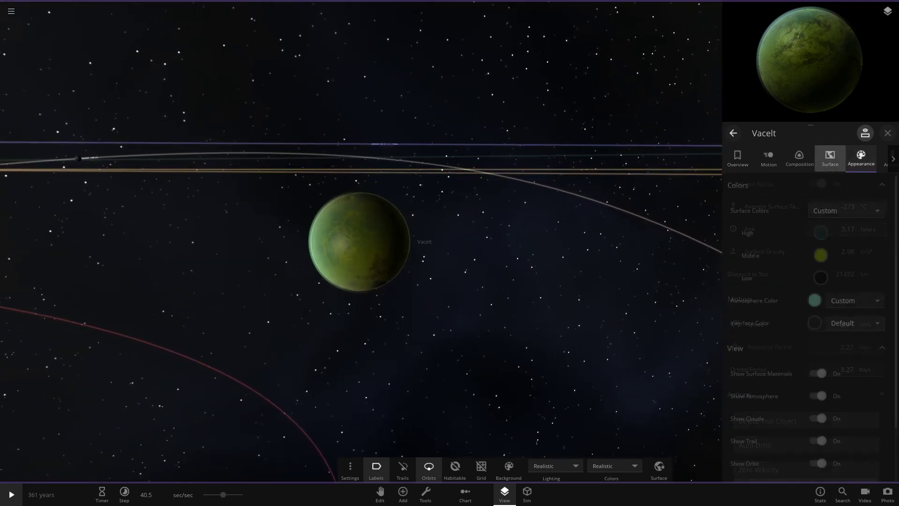
{"action": "left_click", "coordinate": [831, 159]}
{"action": "left_click", "coordinate": [860, 158]}
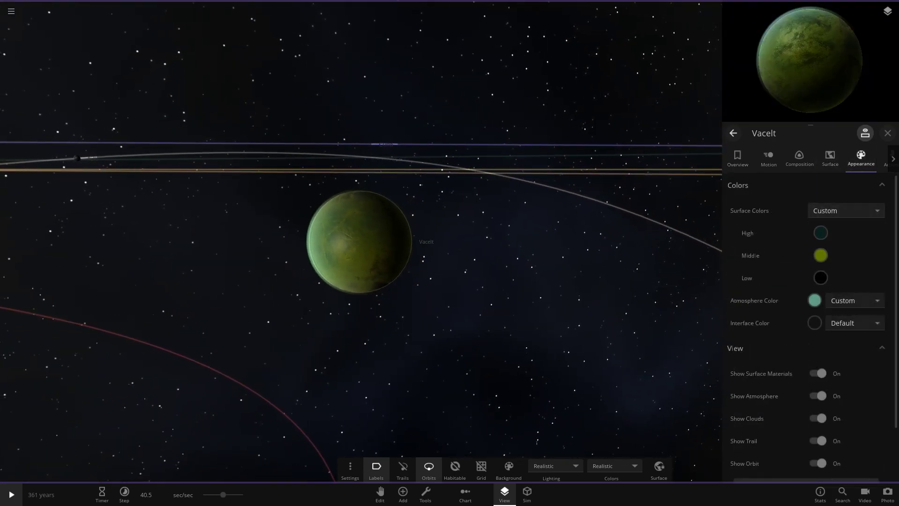
{"action": "scroll", "coordinate": [355, 242], "scroll_direction": "up", "scroll_amount": 8}
{"action": "left_click_drag", "start_coordinate": [328, 234], "coordinate": [422, 256]}
{"action": "scroll", "coordinate": [355, 241], "scroll_direction": "down", "scroll_amount": 4}
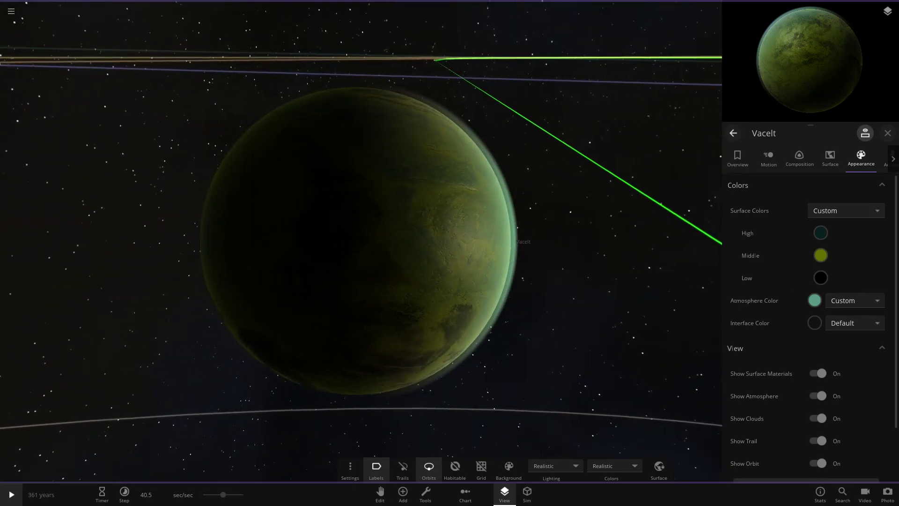
Focus on Cytan's moon fulis and examine its shaded and lit sides up close
{"action": "left_click_drag", "start_coordinate": [328, 234], "coordinate": [430, 281]}
{"action": "scroll", "coordinate": [360, 241], "scroll_direction": "down", "scroll_amount": 8}
{"action": "scroll", "coordinate": [361, 241], "scroll_direction": "down", "scroll_amount": 5}
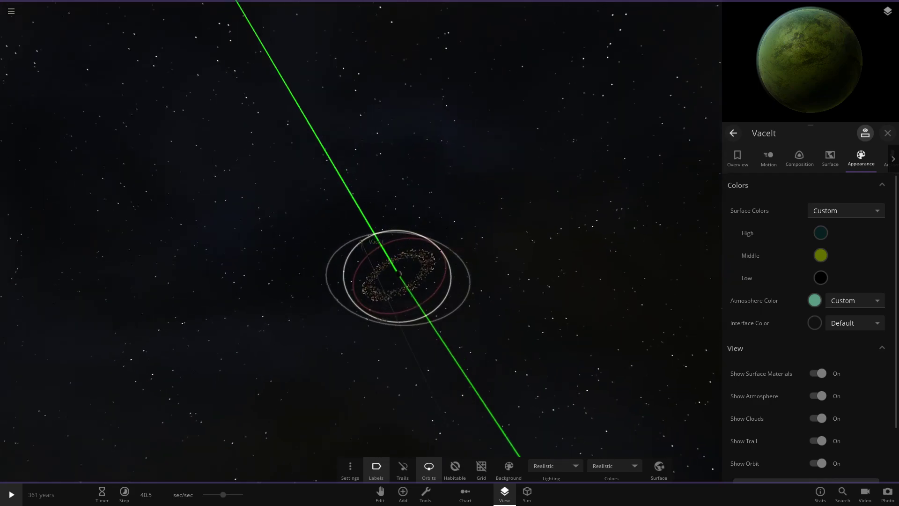
{"action": "left_click", "coordinate": [361, 327]}
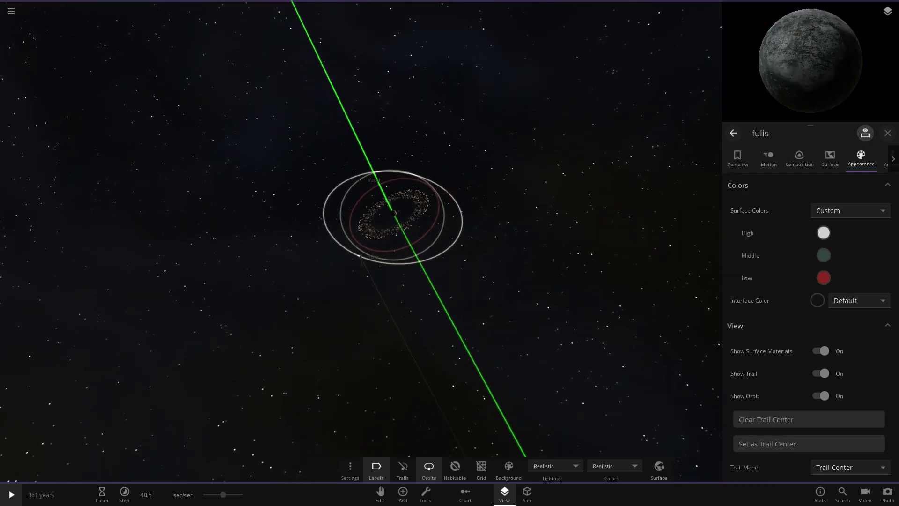
{"action": "scroll", "coordinate": [360, 241], "scroll_direction": "up", "scroll_amount": 12}
{"action": "left_click_drag", "start_coordinate": [328, 234], "coordinate": [412, 234]}
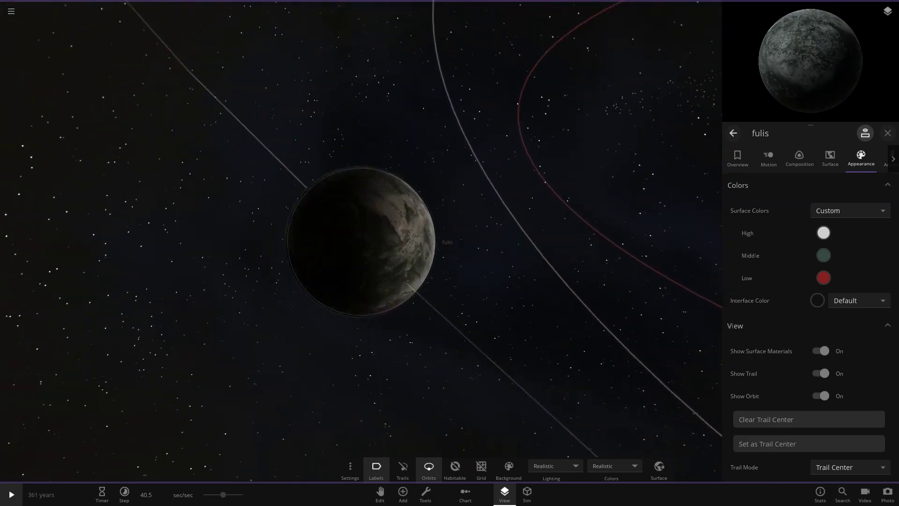
{"action": "left_click_drag", "start_coordinate": [398, 262], "coordinate": [276, 251]}
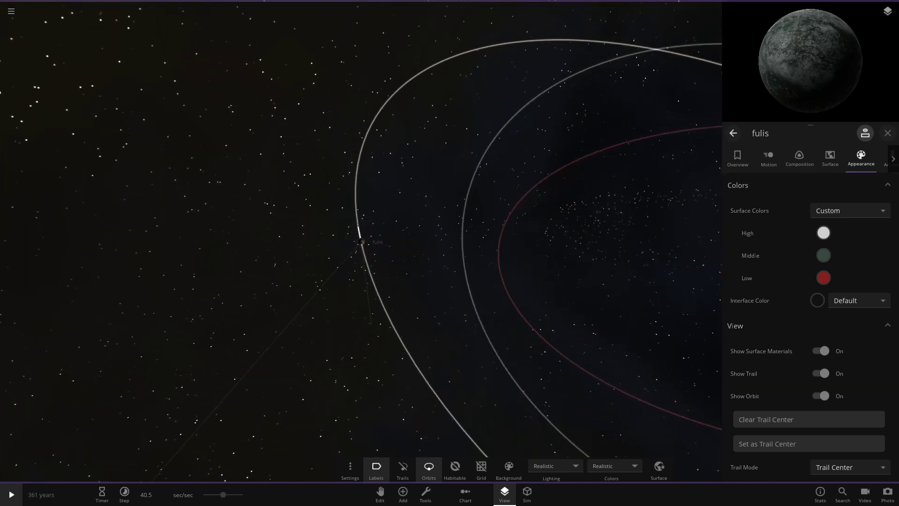
Focus on the planet Moras and examine its surface together with its appearance properties
{"action": "scroll", "coordinate": [361, 242], "scroll_direction": "down", "scroll_amount": 10}
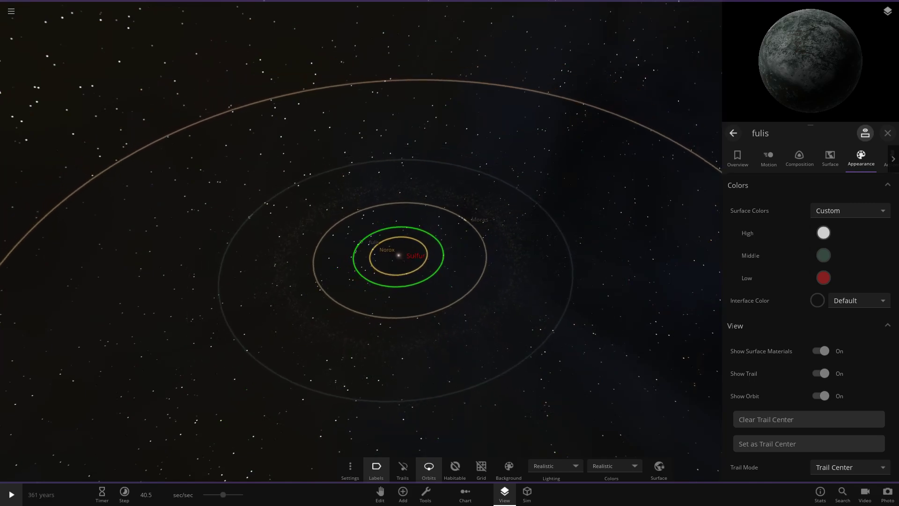
{"action": "double_click", "coordinate": [464, 219]}
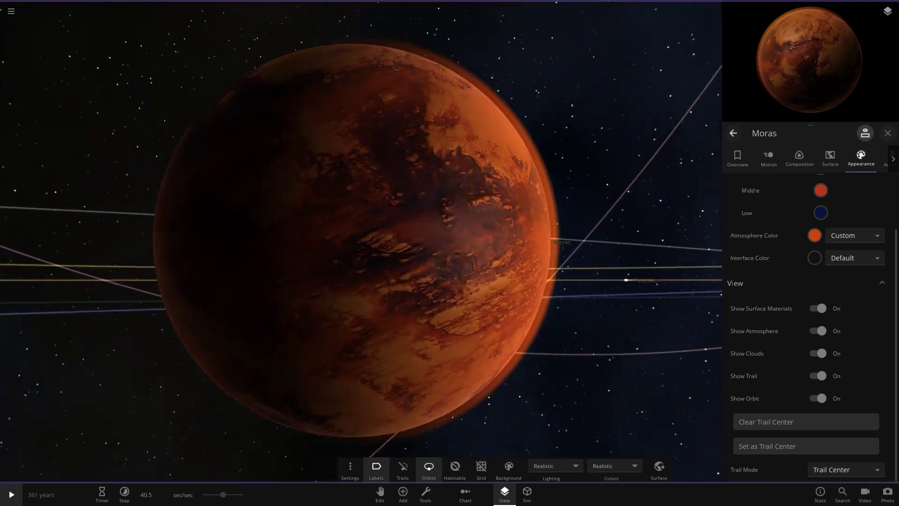
{"action": "scroll", "coordinate": [807, 328], "scroll_direction": "up", "scroll_amount": 1}
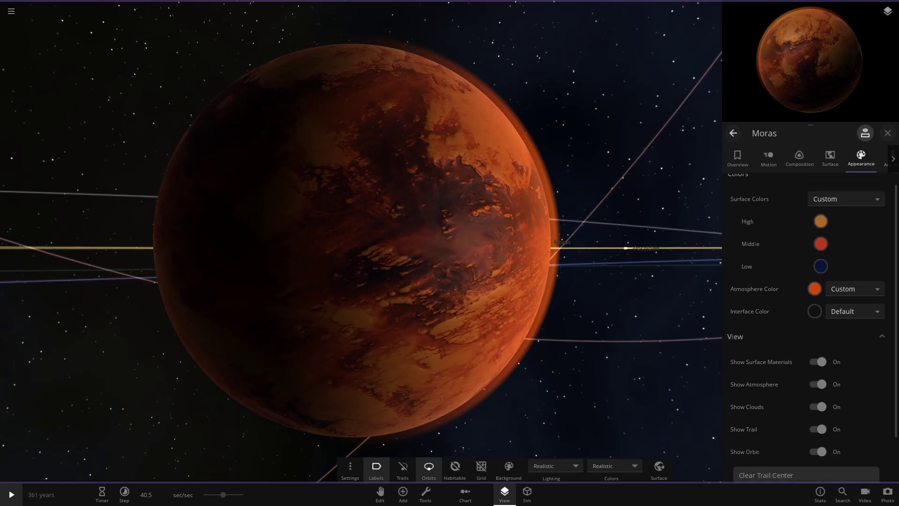
{"action": "left_click_drag", "start_coordinate": [468, 225], "coordinate": [337, 255]}
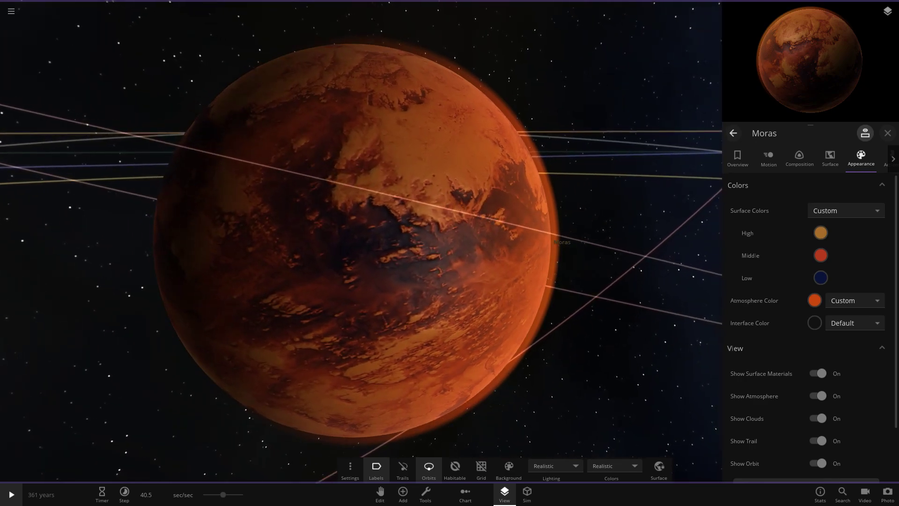
Inspect Moras's middle and low surface colors against a close view of its terrain
{"action": "scroll", "coordinate": [360, 241], "scroll_direction": "up", "scroll_amount": 4}
{"action": "left_click", "coordinate": [821, 255]}
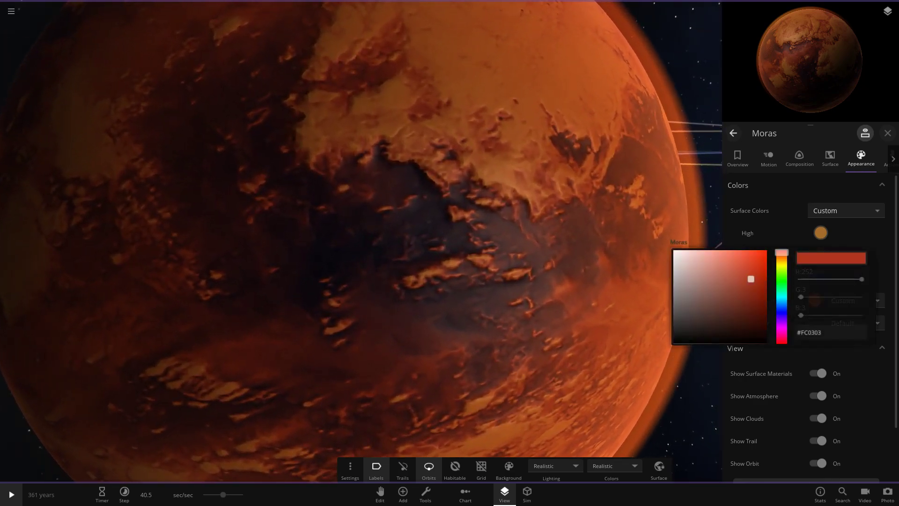
{"action": "left_click", "coordinate": [821, 278]}
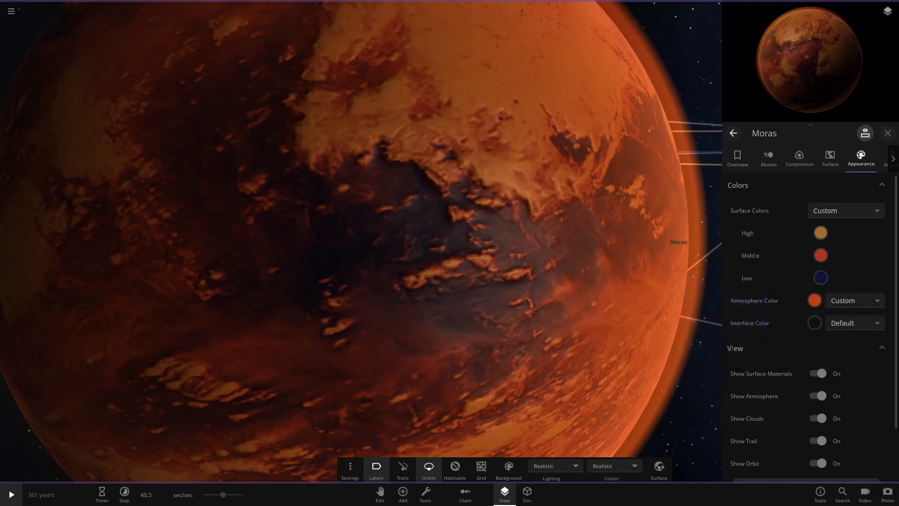
{"action": "scroll", "coordinate": [360, 241], "scroll_direction": "down", "scroll_amount": 5}
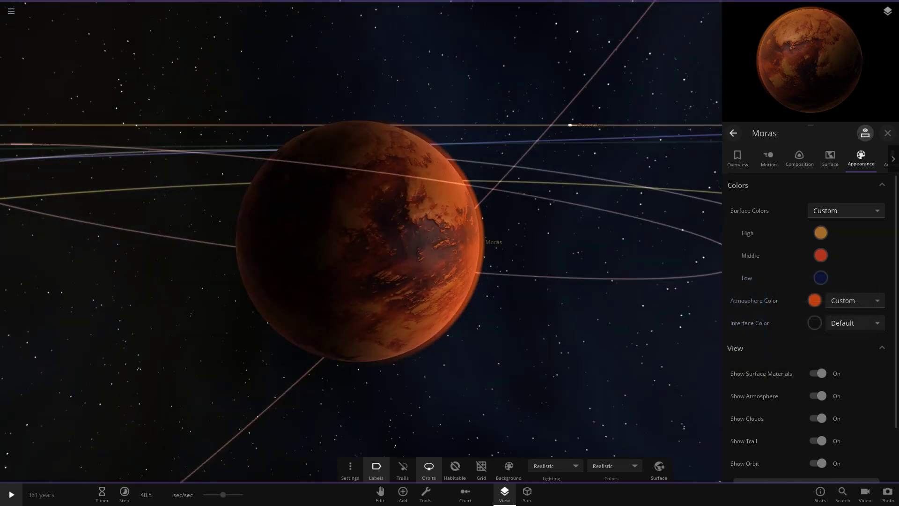
Focus on Moras's innermost moon ralos and examine its irregular shape against the planet
{"action": "left_click_drag", "start_coordinate": [361, 242], "coordinate": [281, 341]}
{"action": "scroll", "coordinate": [361, 241], "scroll_direction": "down", "scroll_amount": 4}
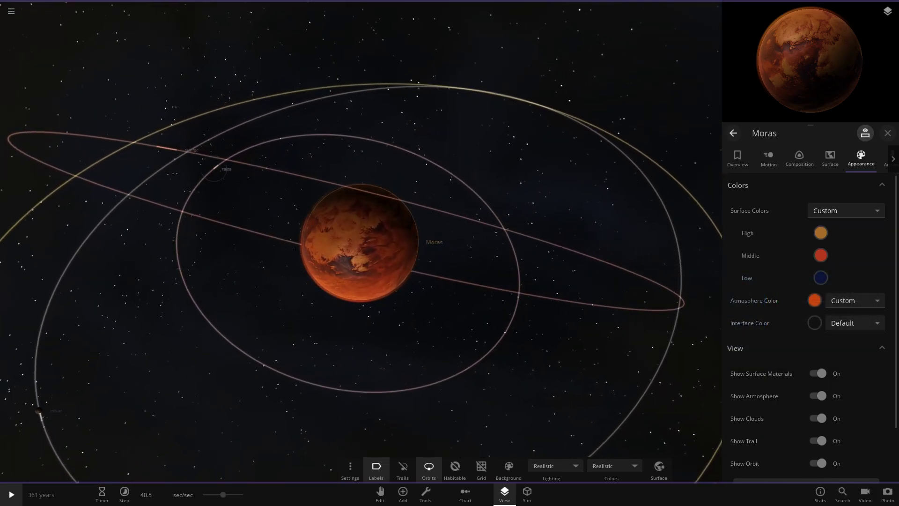
{"action": "double_click", "coordinate": [210, 174]}
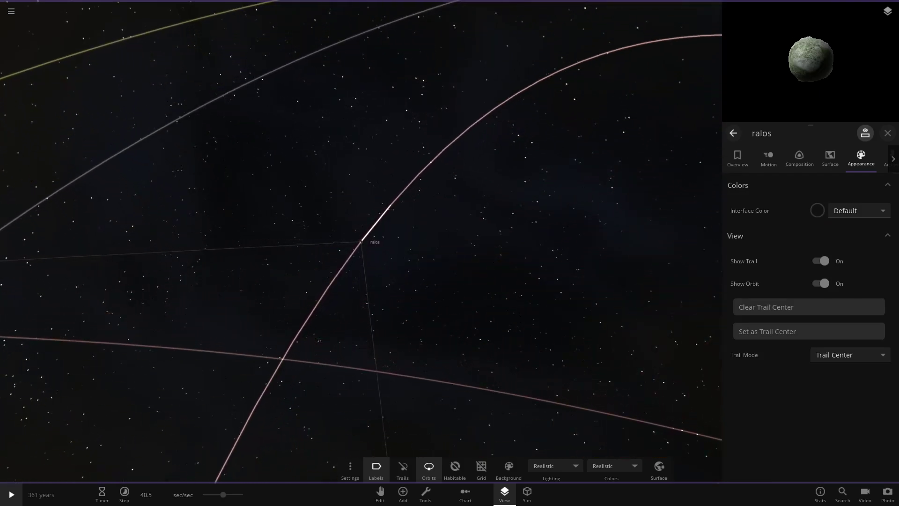
{"action": "left_click_drag", "start_coordinate": [360, 241], "coordinate": [581, 188]}
{"action": "scroll", "coordinate": [360, 242], "scroll_direction": "up", "scroll_amount": 8}
{"action": "scroll", "coordinate": [393, 197], "scroll_direction": "down", "scroll_amount": 5}
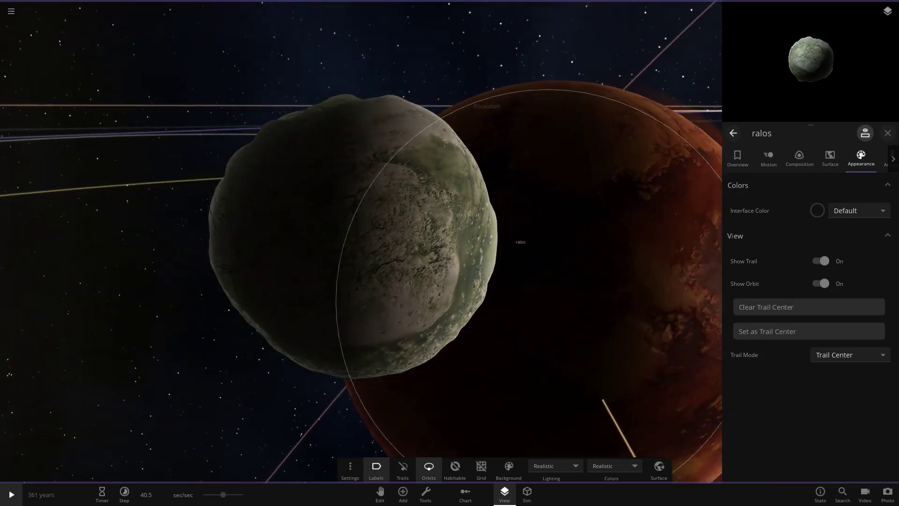
{"action": "scroll", "coordinate": [361, 241], "scroll_direction": "down", "scroll_amount": 10}
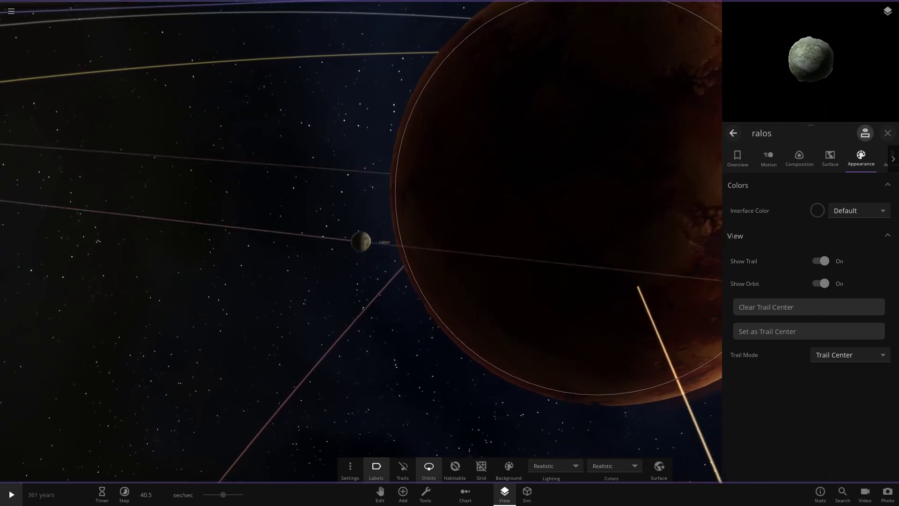
Focus on Moras's moon remfor and examine it along with its strongly tilted orbit
{"action": "left_click_drag", "start_coordinate": [360, 241], "coordinate": [309, 262]}
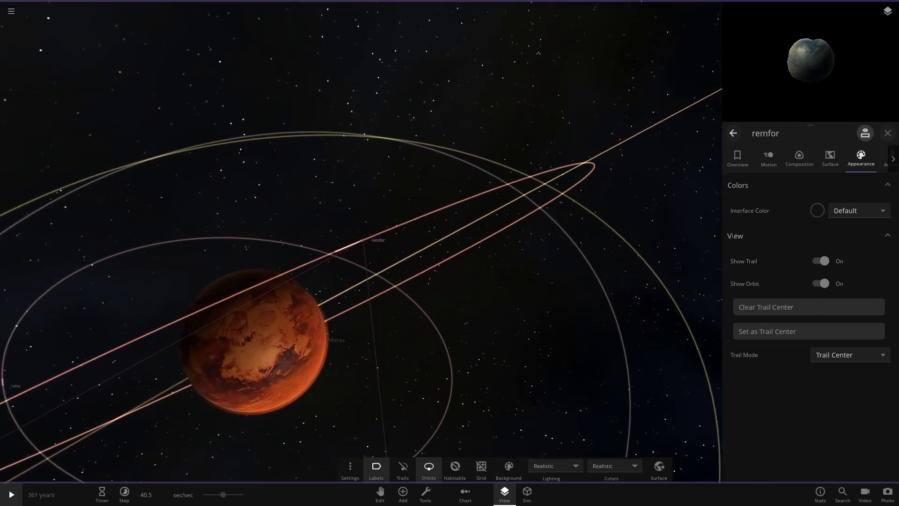
{"action": "scroll", "coordinate": [361, 241], "scroll_direction": "up", "scroll_amount": 15}
{"action": "left_click_drag", "start_coordinate": [361, 241], "coordinate": [328, 277]}
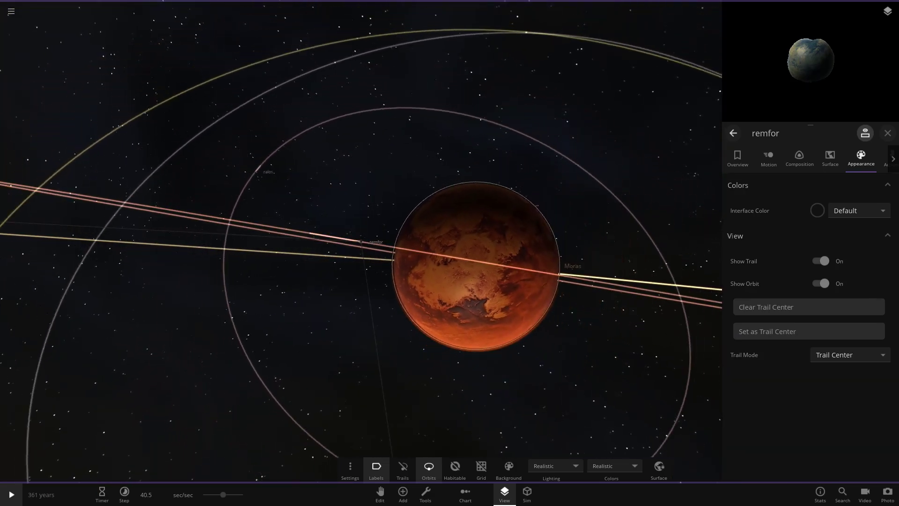
{"action": "scroll", "coordinate": [431, 257], "scroll_direction": "down", "scroll_amount": 3}
Return the selection to Moras and focus on its moon intiar on the gray orbit
{"action": "left_click", "coordinate": [431, 258]}
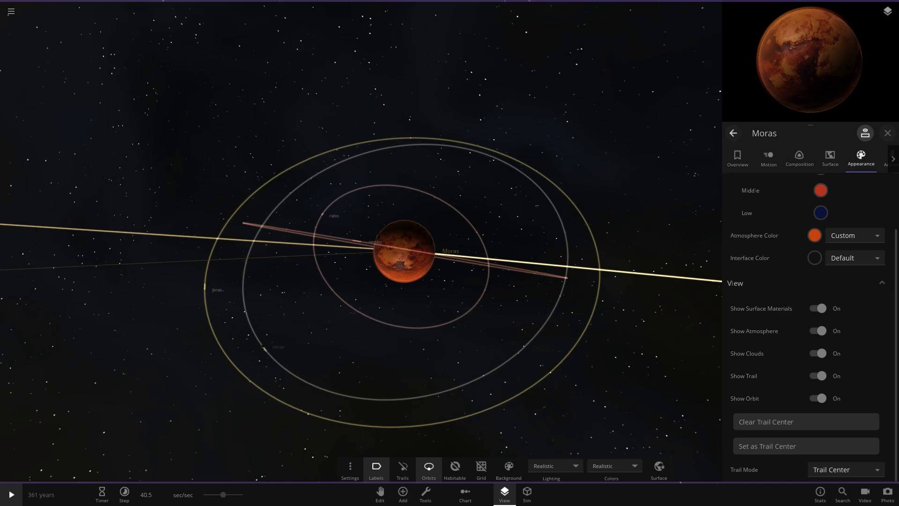
{"action": "left_click", "coordinate": [264, 347]}
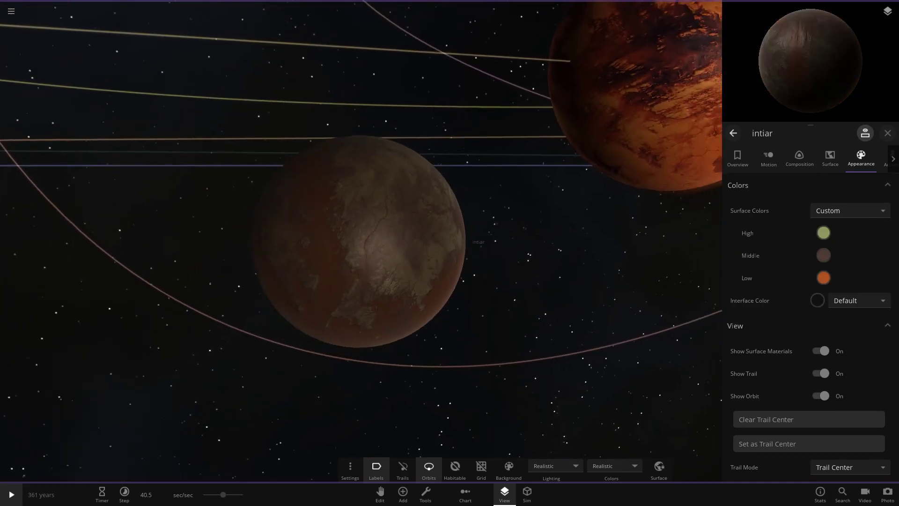
{"action": "scroll", "coordinate": [361, 241], "scroll_direction": "down", "scroll_amount": 10}
Focus on Joras, Moras's moon on the yellow orbit, and examine its irregular surface and its orbit
{"action": "left_click_drag", "start_coordinate": [361, 241], "coordinate": [375, 300]}
{"action": "left_click", "coordinate": [234, 228]}
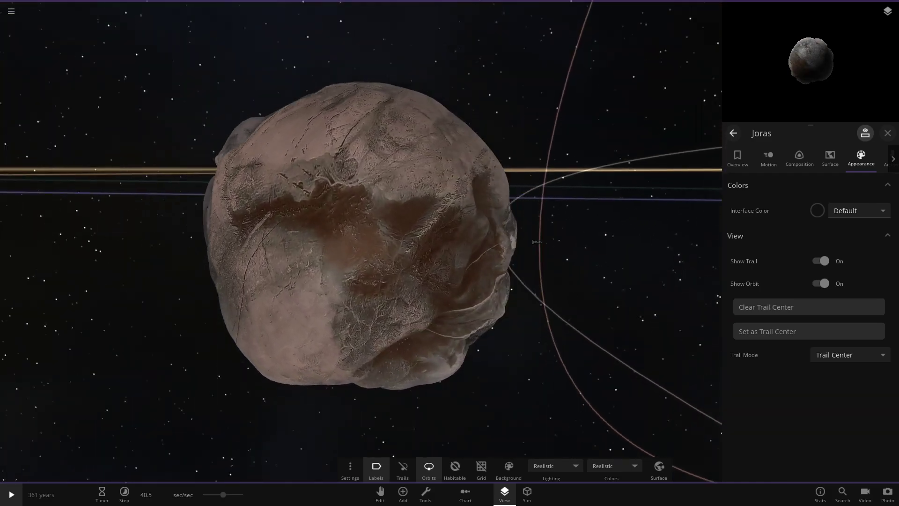
{"action": "left_click_drag", "start_coordinate": [360, 242], "coordinate": [520, 342]}
{"action": "scroll", "coordinate": [361, 242], "scroll_direction": "down", "scroll_amount": 15}
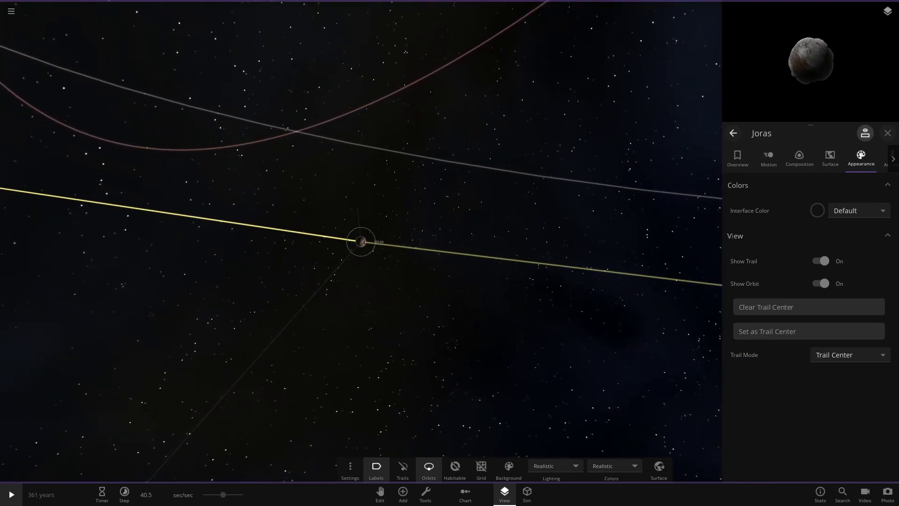
Focus on the banded planet Orius and examine it with its particle ring and moon orbits
{"action": "scroll", "coordinate": [361, 242], "scroll_direction": "down", "scroll_amount": 5}
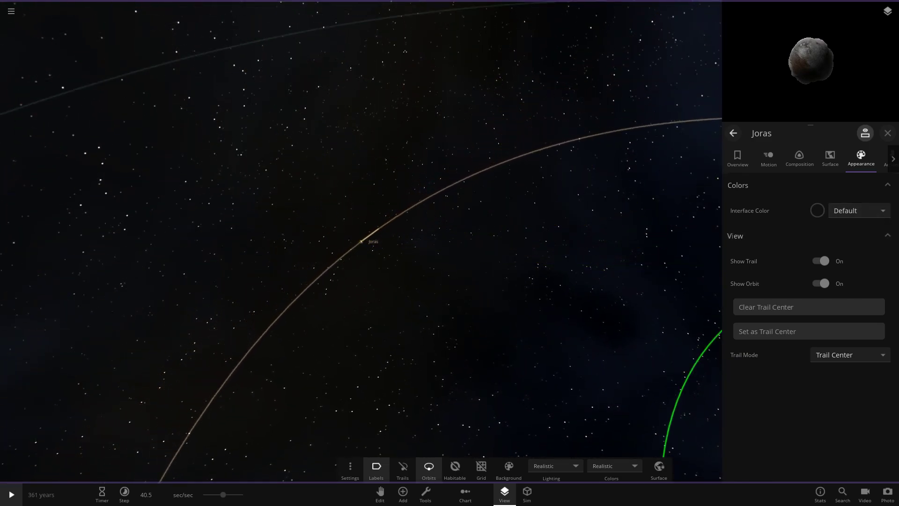
{"action": "scroll", "coordinate": [361, 242], "scroll_direction": "down", "scroll_amount": 5}
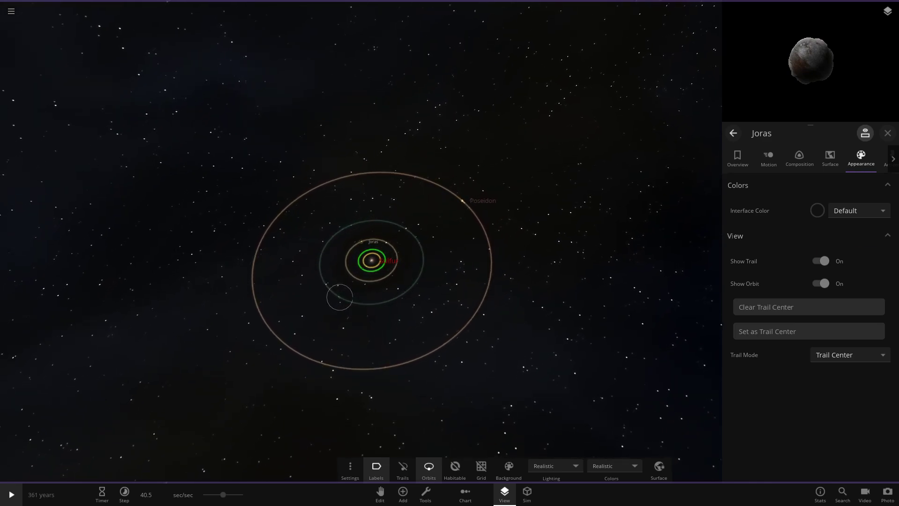
{"action": "double_click", "coordinate": [340, 297]}
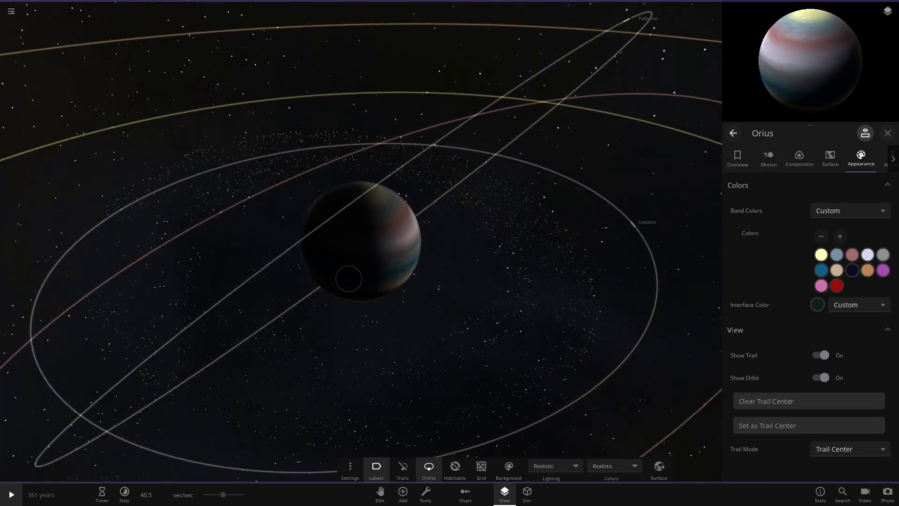
{"action": "left_click_drag", "start_coordinate": [356, 281], "coordinate": [356, 164]}
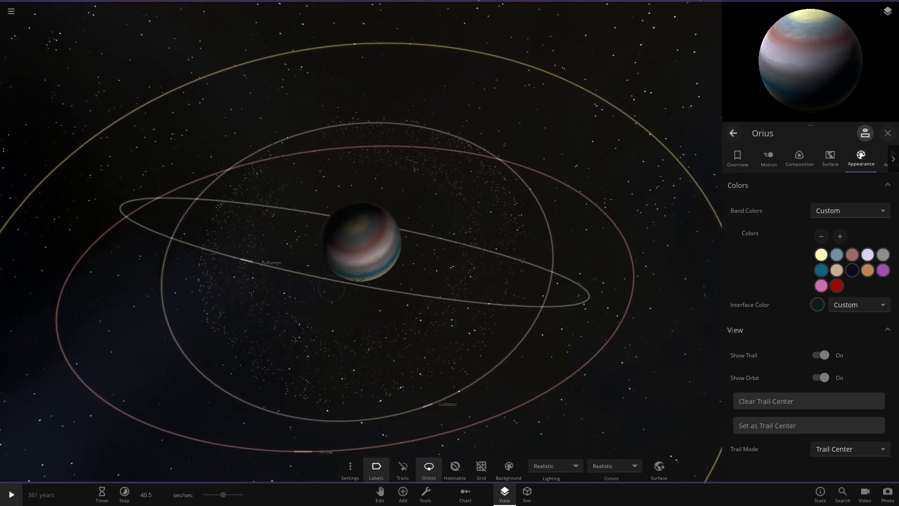
Focus on Orius's moons Fuflumm and Lustascu one after the other and enlarge the object preview
{"action": "left_click", "coordinate": [253, 268]}
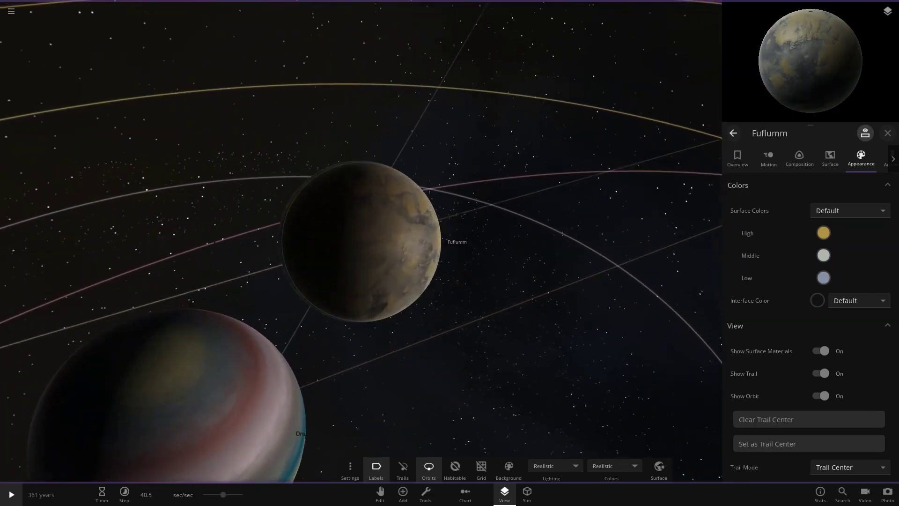
{"action": "scroll", "coordinate": [361, 242], "scroll_direction": "down", "scroll_amount": 15}
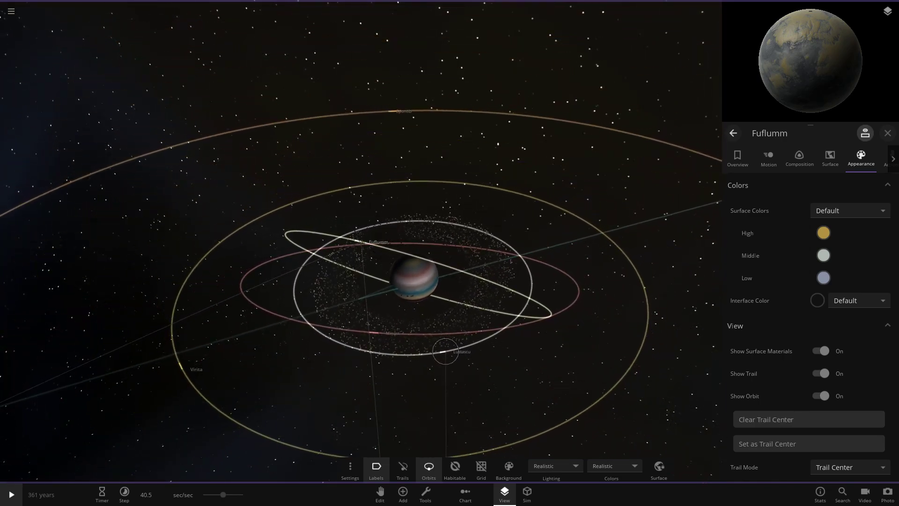
{"action": "double_click", "coordinate": [446, 356]}
{"action": "left_click_drag", "start_coordinate": [811, 125], "coordinate": [810, 272]}
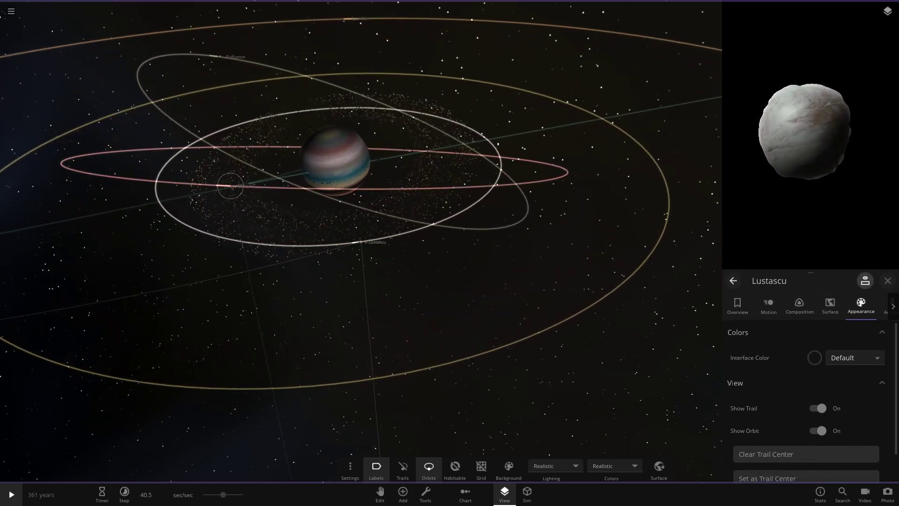
Select Orius's moon Minust on the pink orbit and compare its preview and orbit with the surrounding moons
{"action": "left_click", "coordinate": [230, 186]}
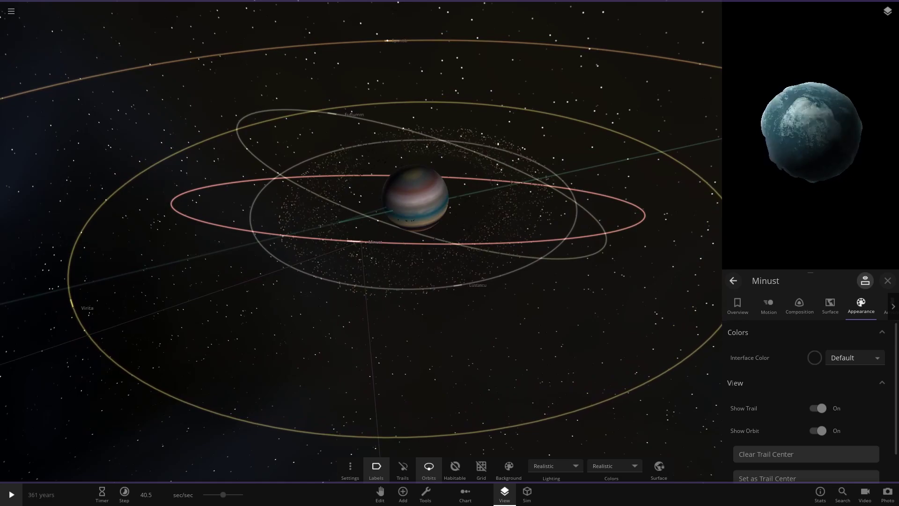
{"action": "scroll", "coordinate": [361, 242], "scroll_direction": "down", "scroll_amount": 1}
{"action": "scroll", "coordinate": [361, 242], "scroll_direction": "down", "scroll_amount": 5}
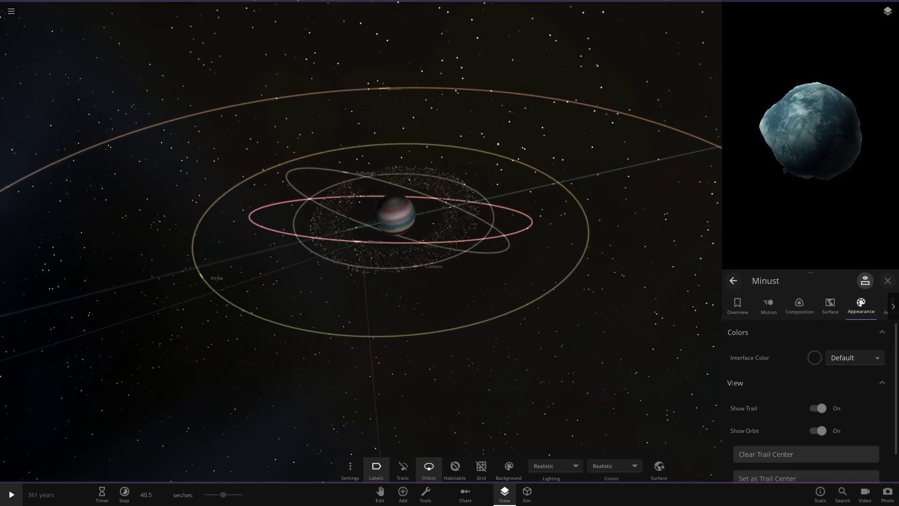
{"action": "left_click_drag", "start_coordinate": [361, 242], "coordinate": [383, 283]}
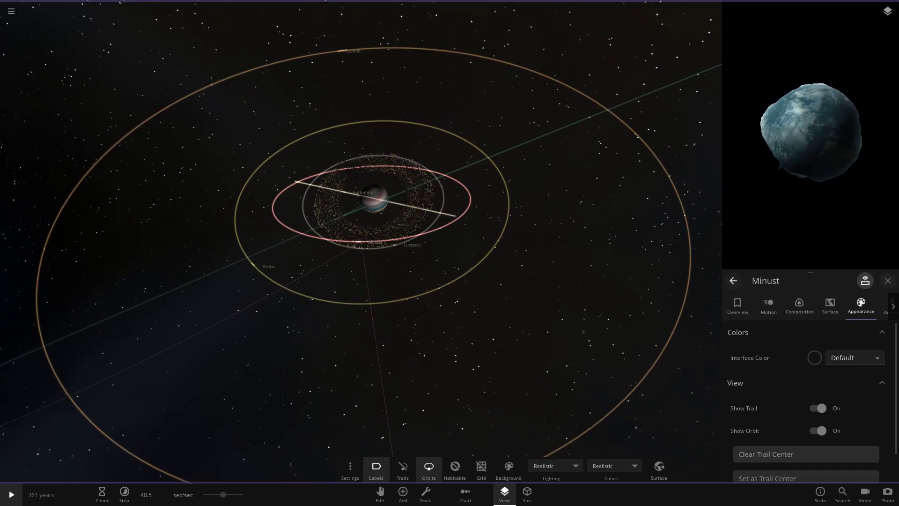
Focus on Orius's moon Virita on the yellow orbit and inspect its atmosphere color and surface
{"action": "left_click", "coordinate": [254, 266]}
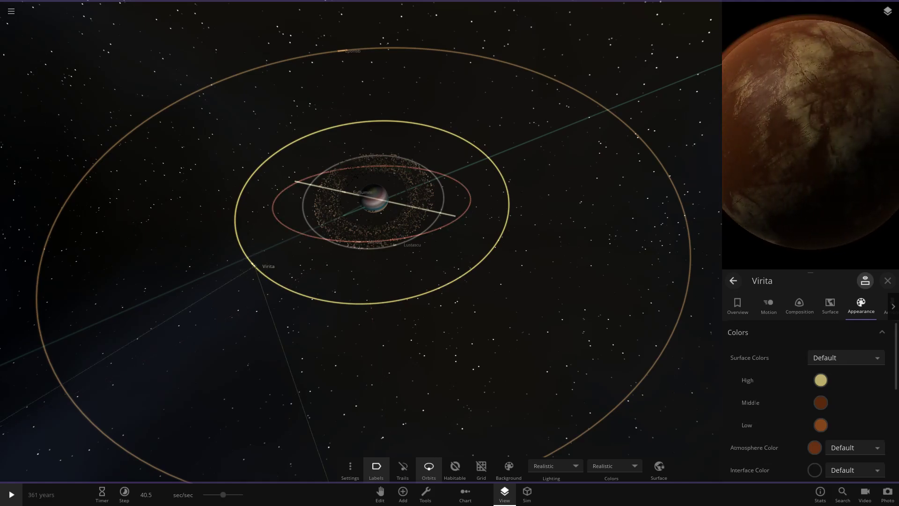
{"action": "double_click", "coordinate": [254, 266]}
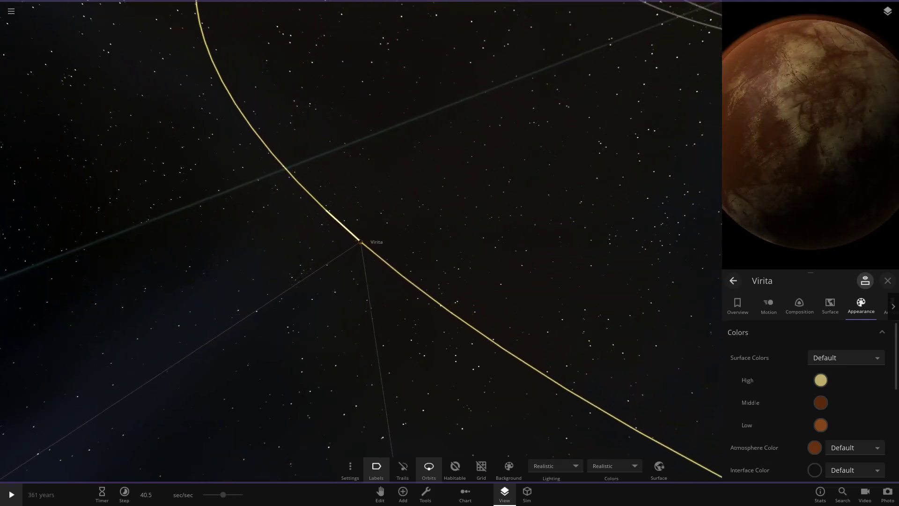
{"action": "left_click", "coordinate": [815, 448]}
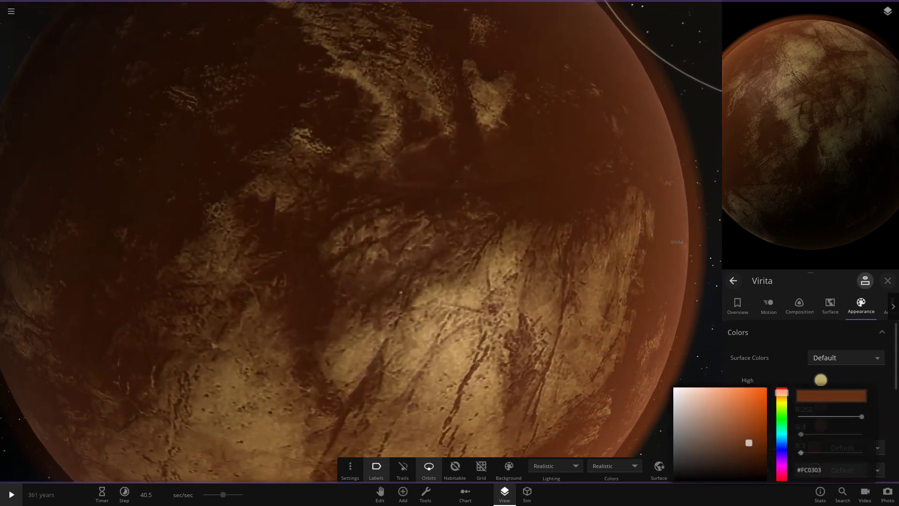
{"action": "scroll", "coordinate": [356, 242], "scroll_direction": "down", "scroll_amount": 5}
{"action": "left_click_drag", "start_coordinate": [328, 281], "coordinate": [444, 185]}
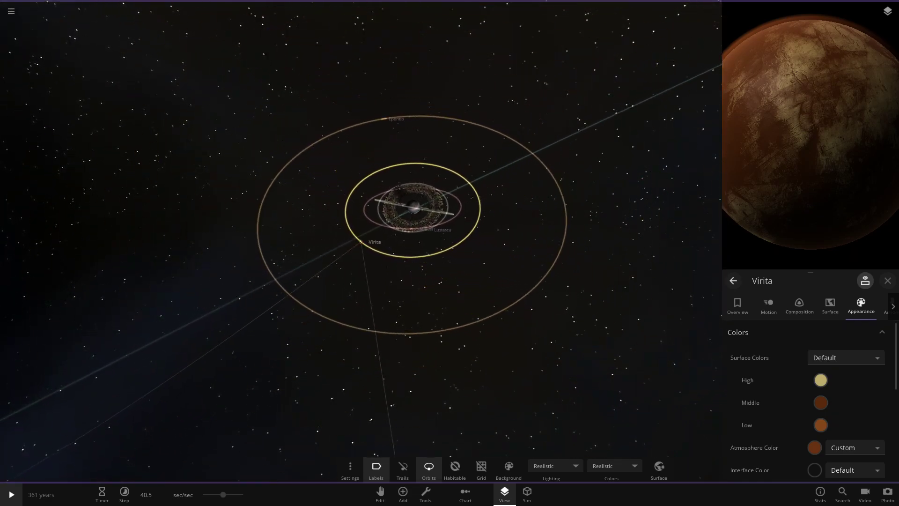
Focus on Epontib, the outermost moon of Orius, and examine its irregular shape and its orbit
{"action": "double_click", "coordinate": [381, 122]}
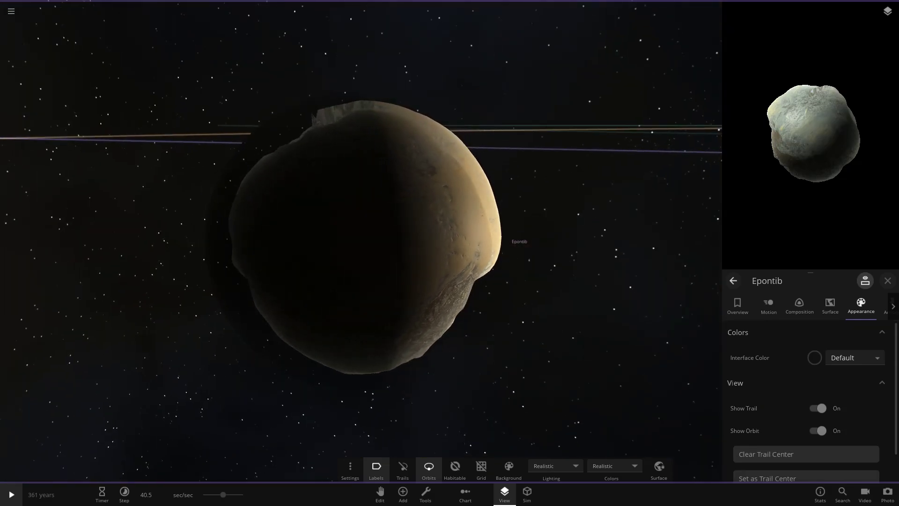
{"action": "left_click_drag", "start_coordinate": [449, 225], "coordinate": [450, 262]}
{"action": "scroll", "coordinate": [449, 263], "scroll_direction": "down", "scroll_amount": 15}
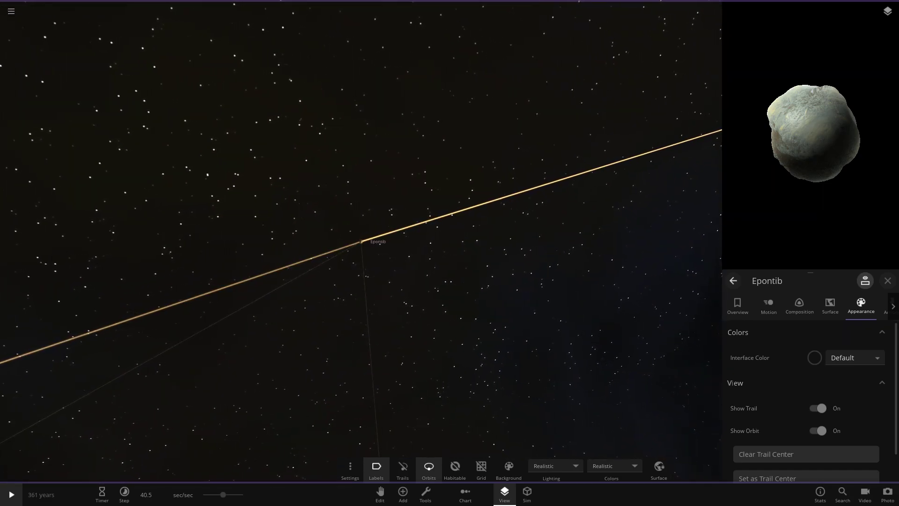
{"action": "scroll", "coordinate": [362, 242], "scroll_direction": "down", "scroll_amount": 15}
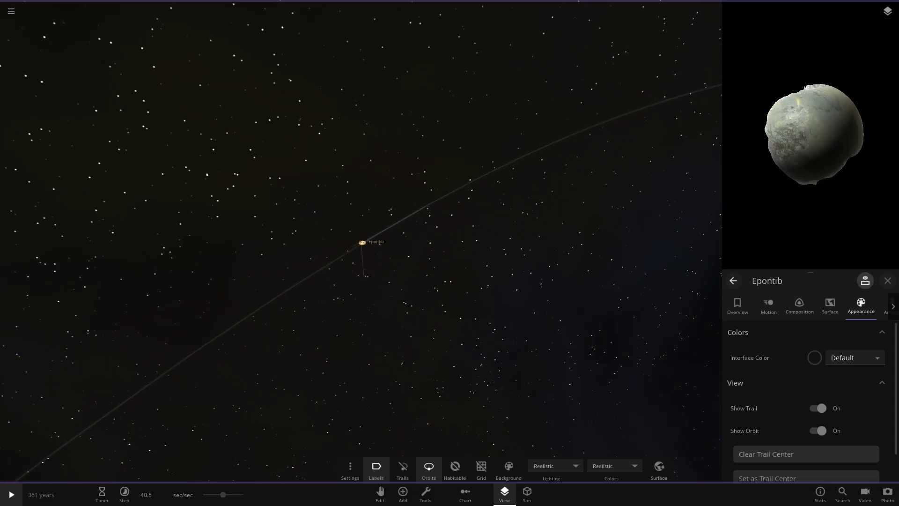
Focus on the planet Poseidon on the wide outer orbit and examine its purple, blue and green bands from several angles
{"action": "scroll", "coordinate": [361, 242], "scroll_direction": "down", "scroll_amount": 10}
{"action": "scroll", "coordinate": [360, 242], "scroll_direction": "down", "scroll_amount": 3}
{"action": "scroll", "coordinate": [361, 241], "scroll_direction": "down", "scroll_amount": 3}
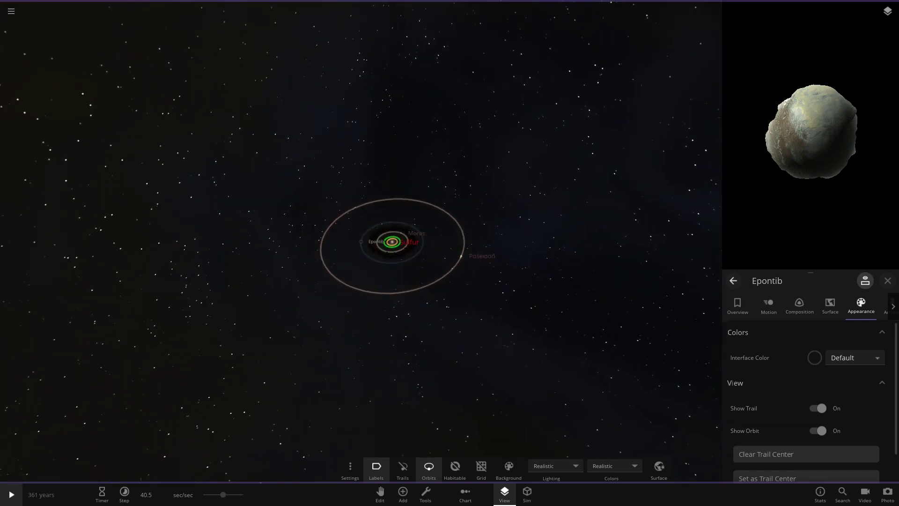
{"action": "double_click", "coordinate": [462, 253]}
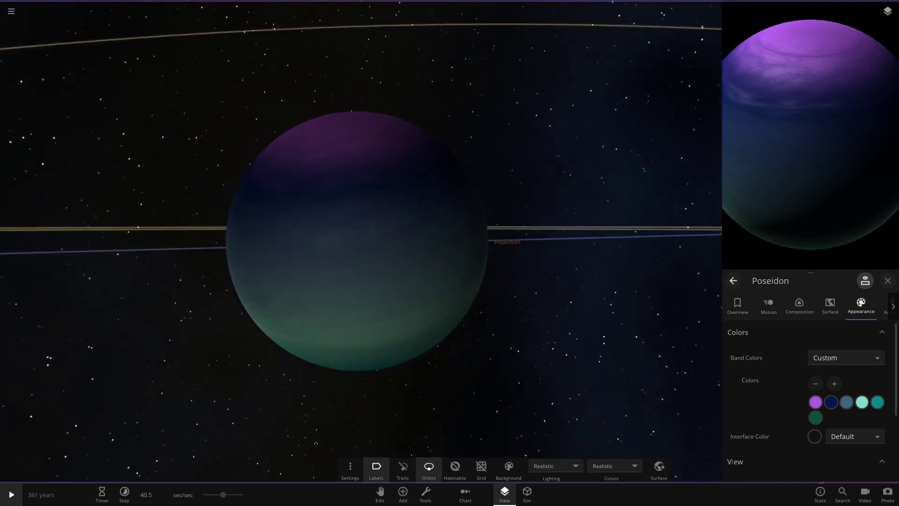
{"action": "scroll", "coordinate": [355, 242], "scroll_direction": "up", "scroll_amount": 3}
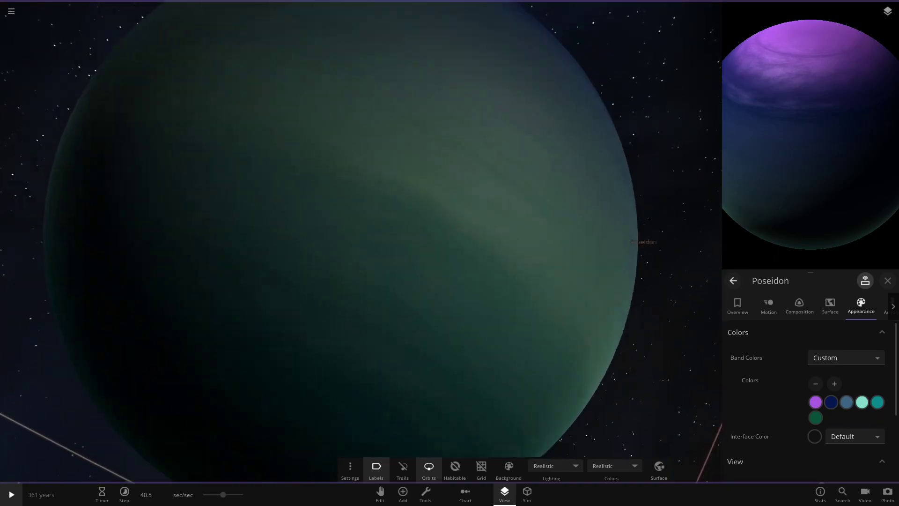
{"action": "scroll", "coordinate": [354, 242], "scroll_direction": "down", "scroll_amount": 5}
{"action": "left_click_drag", "start_coordinate": [403, 234], "coordinate": [328, 244]}
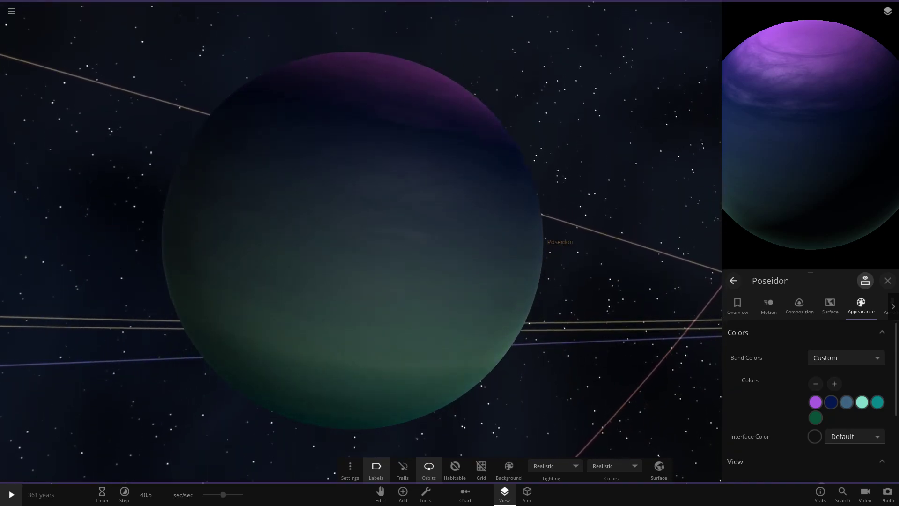
Check Poseidon's band colors and review its overview properties together with its moon orbits
{"action": "left_click", "coordinate": [816, 402]}
{"action": "key", "text": "Escape"}
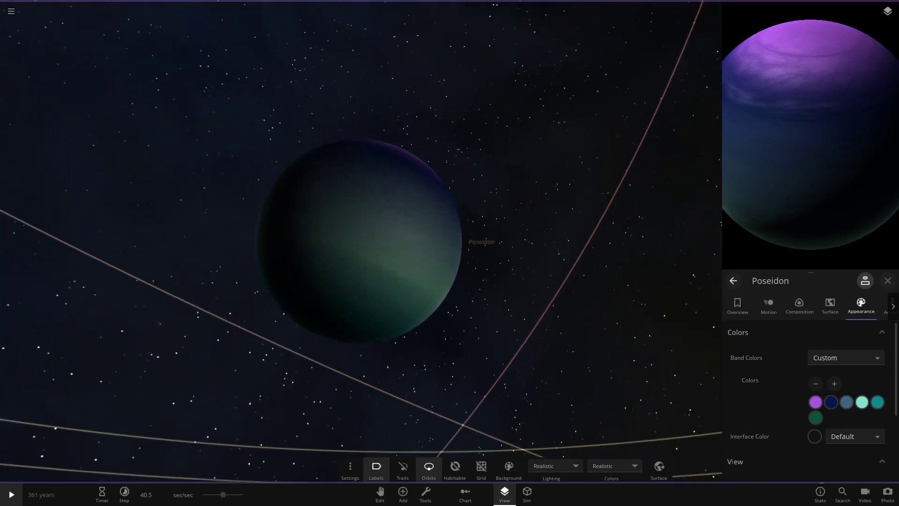
{"action": "left_click", "coordinate": [738, 306]}
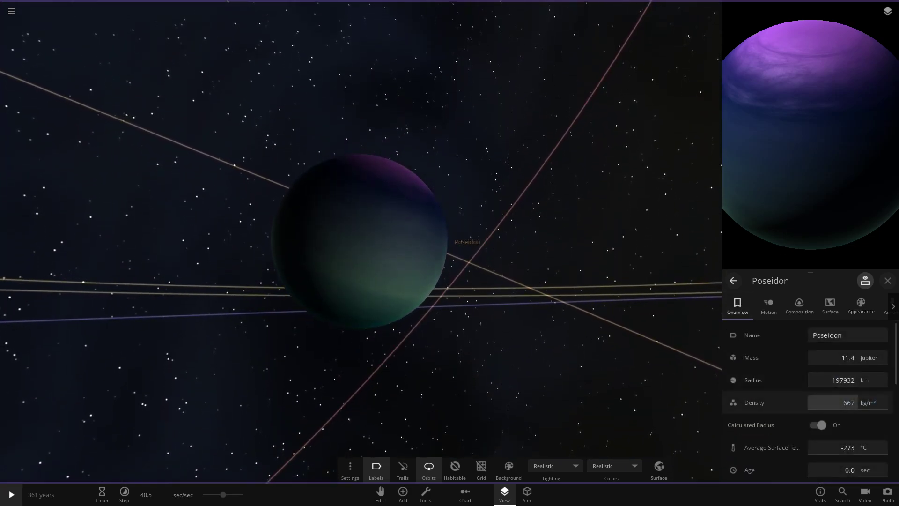
{"action": "scroll", "coordinate": [834, 384], "scroll_direction": "down", "scroll_amount": 2}
{"action": "scroll", "coordinate": [833, 357], "scroll_direction": "up", "scroll_amount": 2}
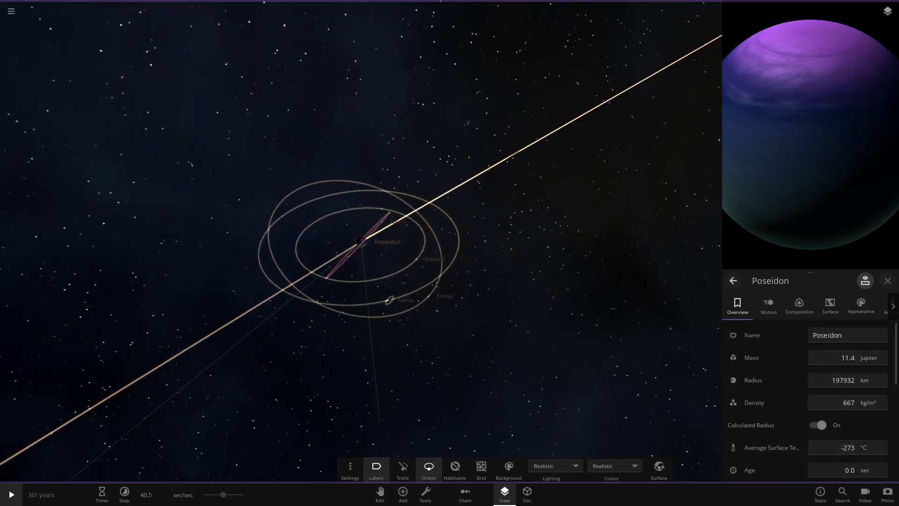
Focus on Poseidon's moon Accam on the inclined red orbit and inspect its surface from several sides
{"action": "left_click", "coordinate": [399, 213]}
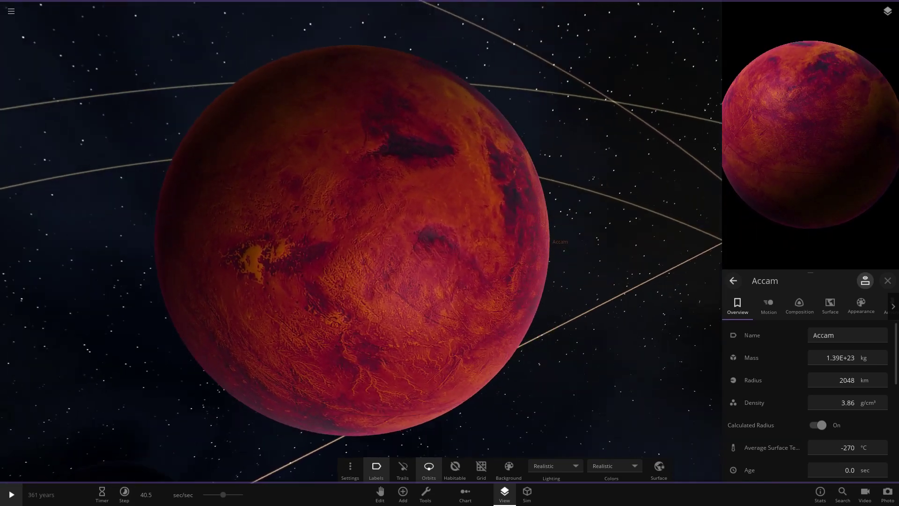
{"action": "left_click_drag", "start_coordinate": [399, 213], "coordinate": [324, 398]}
{"action": "scroll", "coordinate": [538, 318], "scroll_direction": "up", "scroll_amount": 5}
{"action": "scroll", "coordinate": [558, 323], "scroll_direction": "down", "scroll_amount": 3}
{"action": "scroll", "coordinate": [328, 284], "scroll_direction": "down", "scroll_amount": 4}
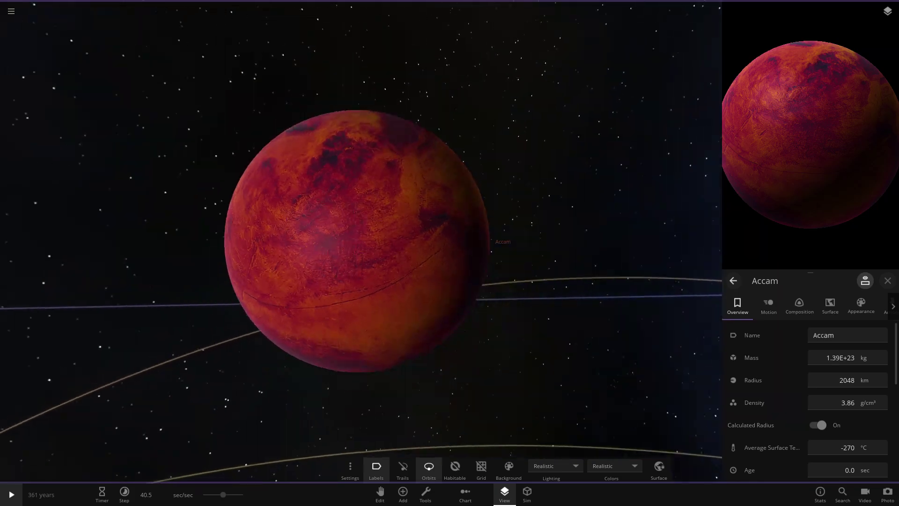
Focus on Poseidon's moon Rtascina and inspect its surface close up along with its appearance settings
{"action": "scroll", "coordinate": [328, 283], "scroll_direction": "down", "scroll_amount": 15}
{"action": "scroll", "coordinate": [323, 398], "scroll_direction": "down", "scroll_amount": 4}
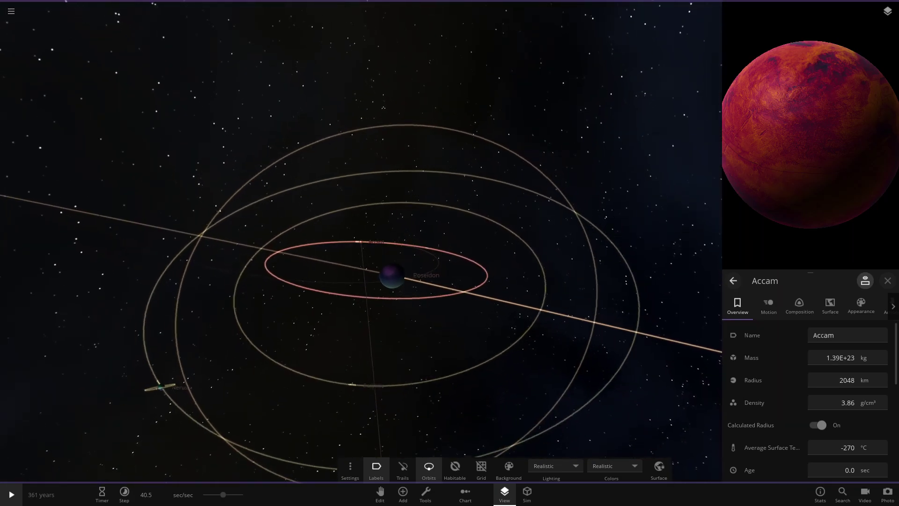
{"action": "double_click", "coordinate": [356, 378]}
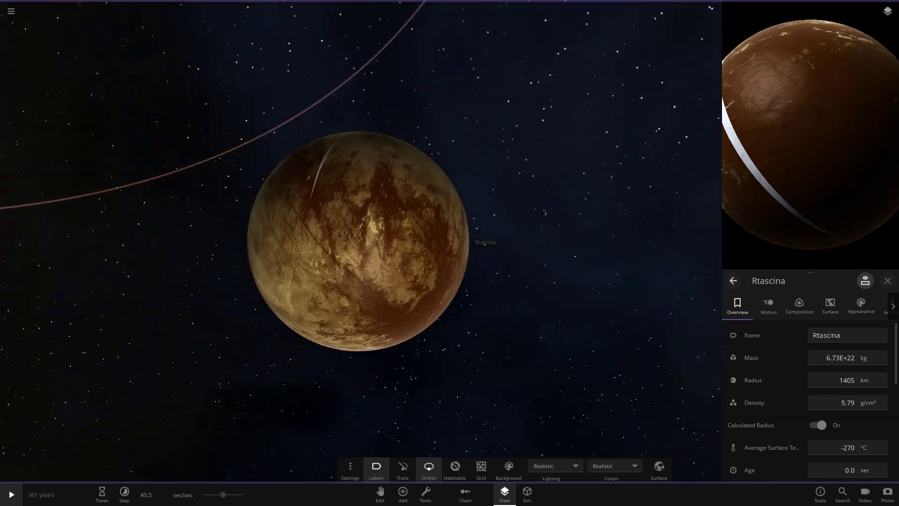
{"action": "scroll", "coordinate": [356, 242], "scroll_direction": "up", "scroll_amount": 4}
{"action": "left_click", "coordinate": [861, 305]}
{"action": "scroll", "coordinate": [843, 398], "scroll_direction": "down", "scroll_amount": 1}
{"action": "scroll", "coordinate": [806, 398], "scroll_direction": "down", "scroll_amount": 2}
Review Rtascina's surface temperature map, material composition and overview properties
{"action": "left_click", "coordinate": [830, 306]}
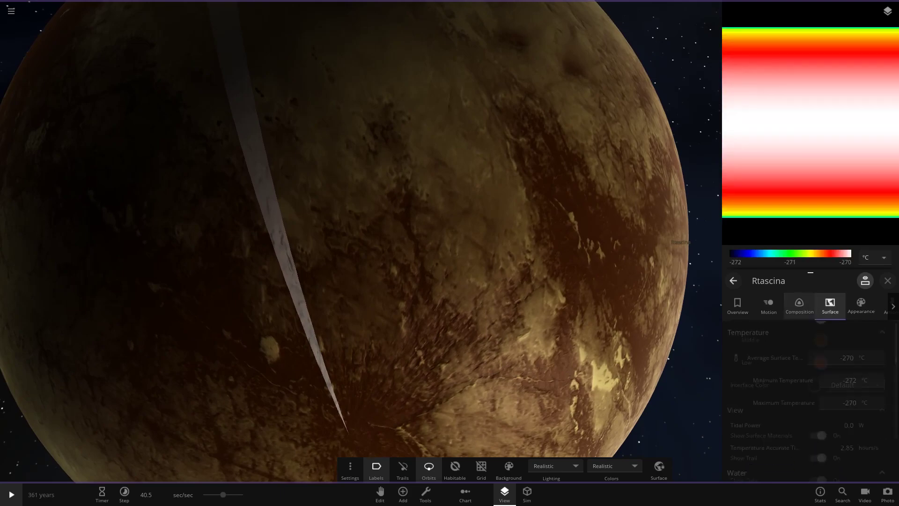
{"action": "left_click", "coordinate": [799, 306]}
{"action": "scroll", "coordinate": [805, 398], "scroll_direction": "down", "scroll_amount": 3}
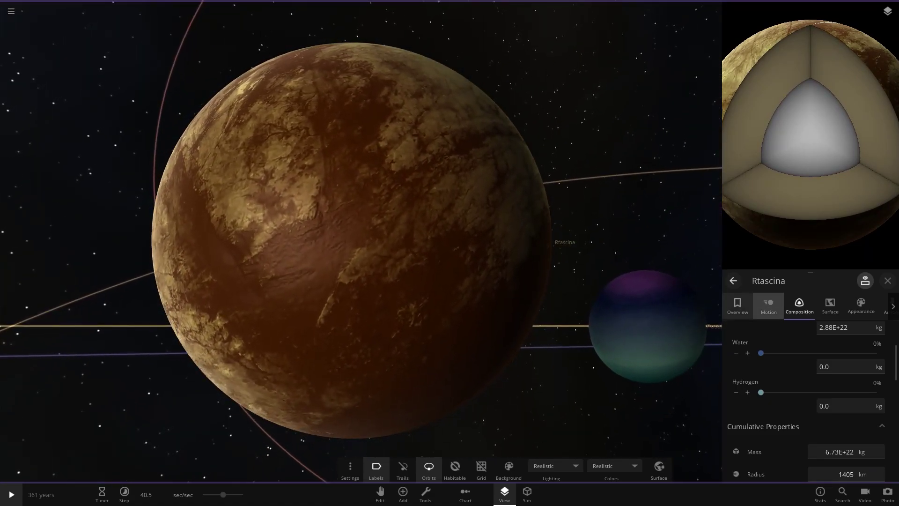
{"action": "left_click", "coordinate": [737, 306]}
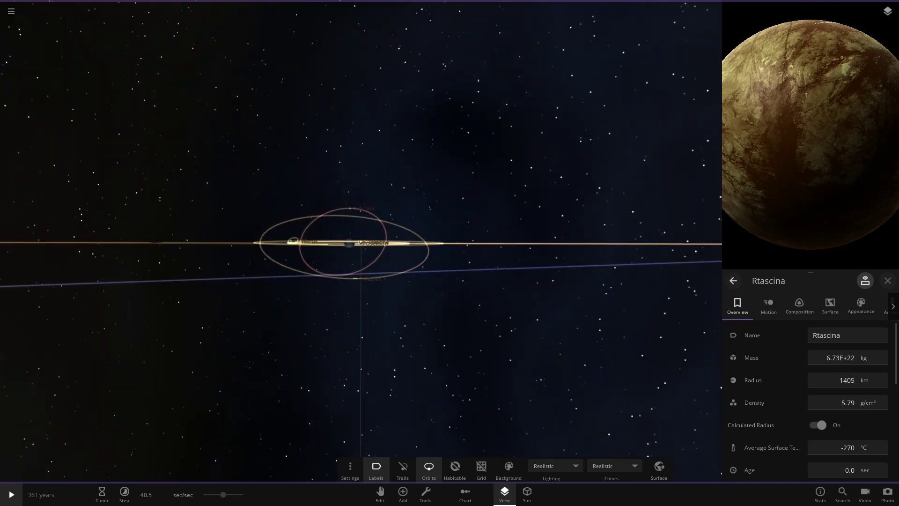
Focus on Nerus, the gas giant orbiting Poseidon, and examine its colored cloud bands up close
{"action": "double_click", "coordinate": [302, 261]}
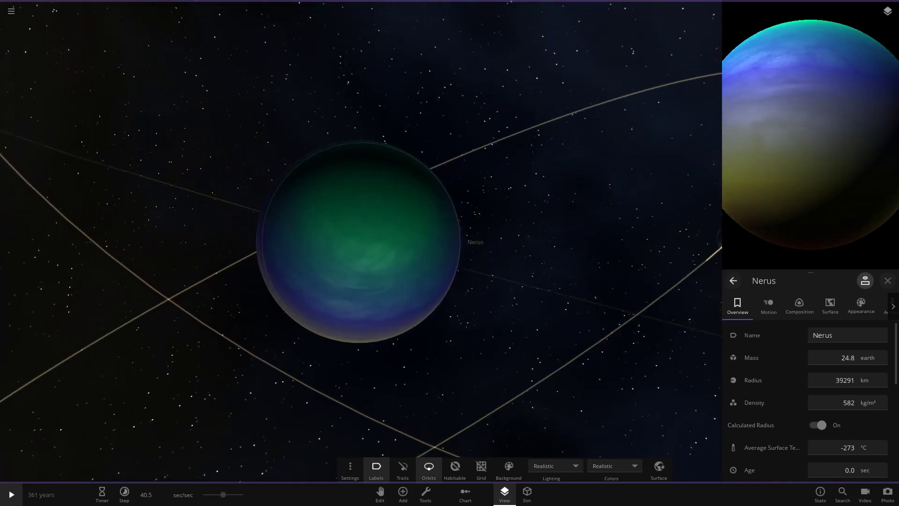
{"action": "left_click_drag", "start_coordinate": [358, 281], "coordinate": [351, 309]}
{"action": "scroll", "coordinate": [361, 242], "scroll_direction": "down", "scroll_amount": 3}
{"action": "left_click", "coordinate": [344, 425]}
{"action": "left_click", "coordinate": [359, 242]}
{"action": "left_click_drag", "start_coordinate": [360, 253], "coordinate": [263, 164]}
{"action": "scroll", "coordinate": [359, 242], "scroll_direction": "up", "scroll_amount": 5}
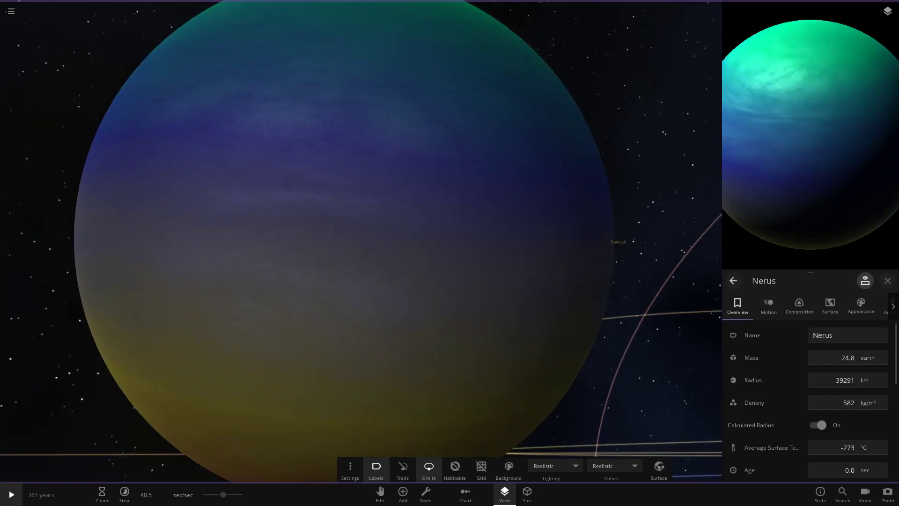
Review Nerus's overview properties and its custom band colors
{"action": "scroll", "coordinate": [360, 242], "scroll_direction": "down", "scroll_amount": 4}
{"action": "left_click_drag", "start_coordinate": [360, 201], "coordinate": [363, 263]}
{"action": "scroll", "coordinate": [834, 402], "scroll_direction": "down", "scroll_amount": 3}
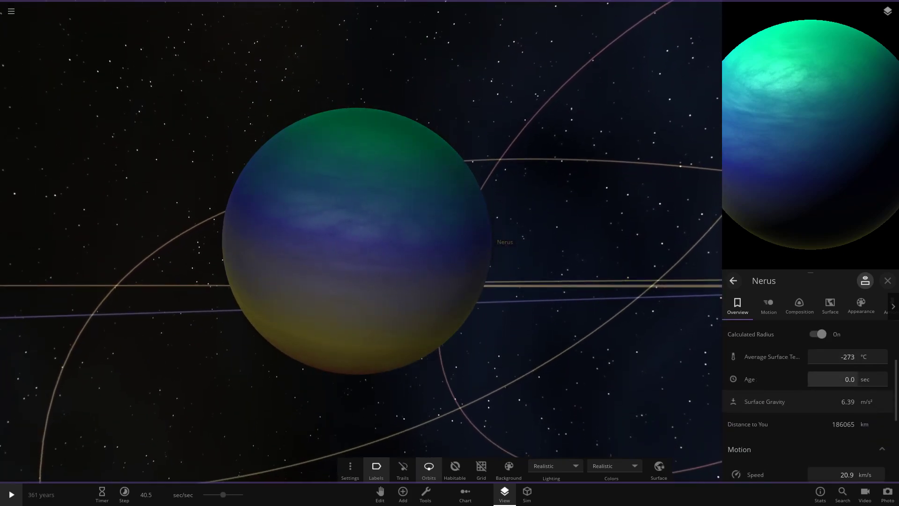
{"action": "scroll", "coordinate": [810, 398], "scroll_direction": "down", "scroll_amount": 3}
{"action": "left_click", "coordinate": [861, 305]}
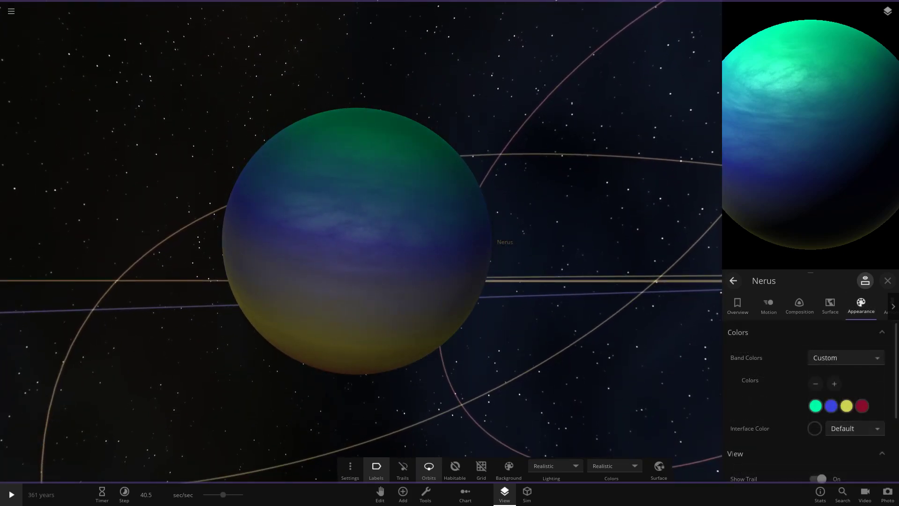
Set the lighting mode to Studio and inspect Nerus's red polar region and its other bands
{"action": "left_click_drag", "start_coordinate": [450, 281], "coordinate": [552, 220]}
{"action": "left_click", "coordinate": [555, 466]}
{"action": "left_click", "coordinate": [554, 424]}
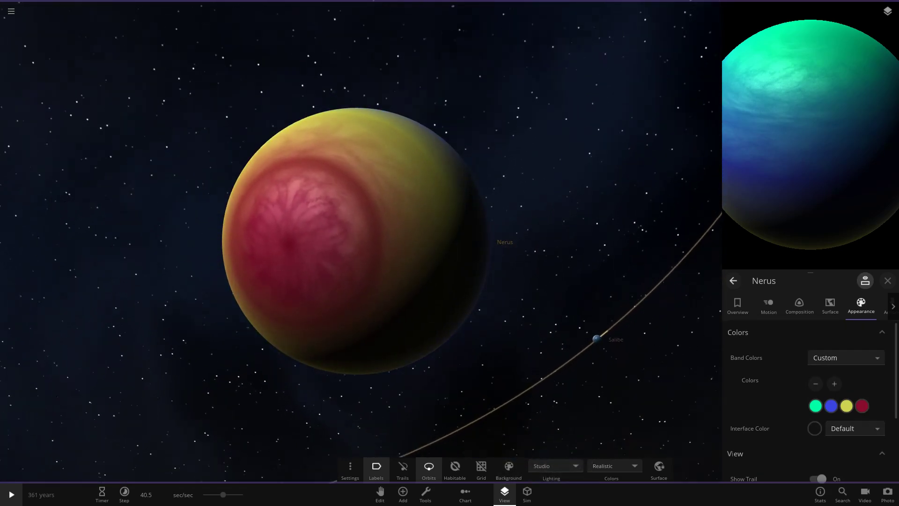
{"action": "left_click_drag", "start_coordinate": [360, 210], "coordinate": [389, 319]}
Focus on Nerus's moon Salibe and examine its icy blue surface, overview properties and orbit around Nerus
{"action": "scroll", "coordinate": [360, 241], "scroll_direction": "down", "scroll_amount": 8}
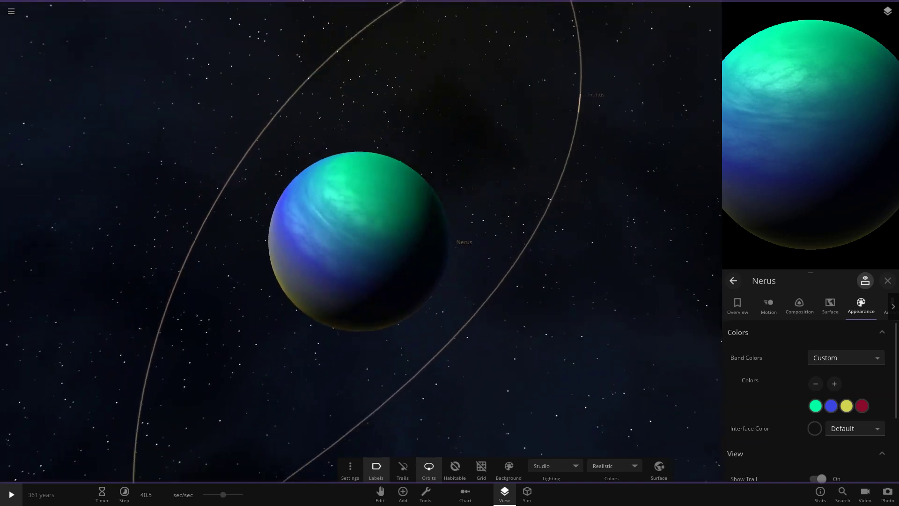
{"action": "double_click", "coordinate": [406, 215]}
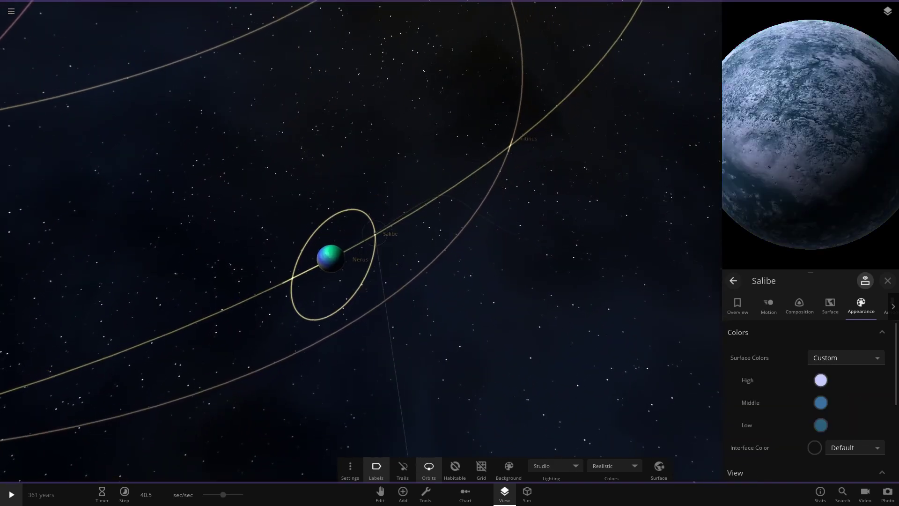
{"action": "left_click", "coordinate": [738, 306]}
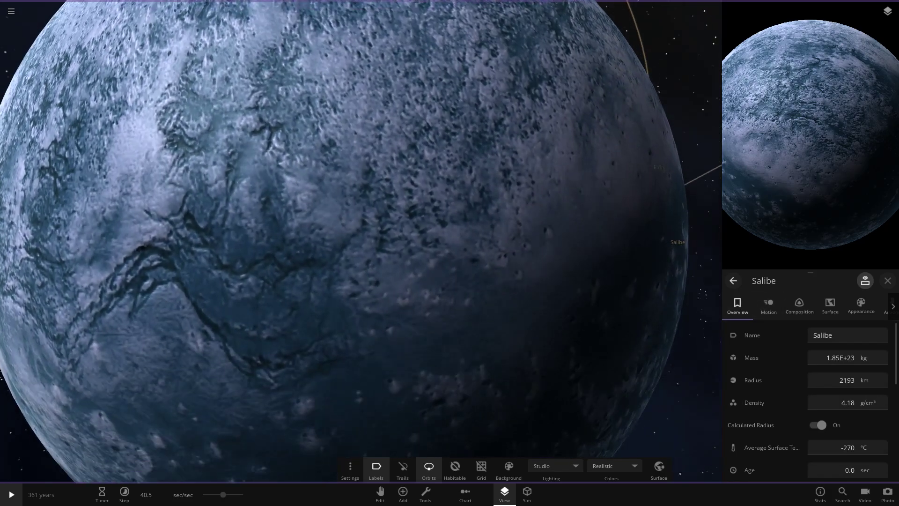
{"action": "scroll", "coordinate": [360, 242], "scroll_direction": "down", "scroll_amount": 10}
{"action": "scroll", "coordinate": [360, 242], "scroll_direction": "down", "scroll_amount": 8}
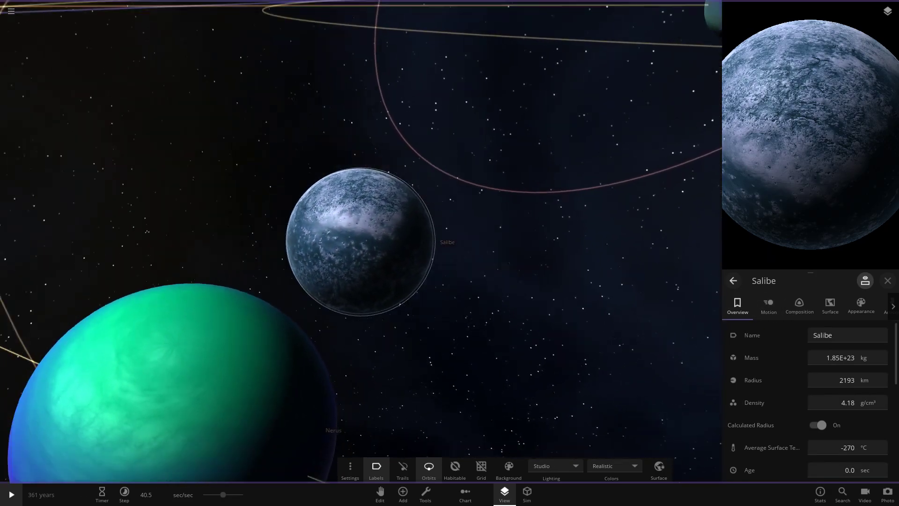
{"action": "scroll", "coordinate": [361, 241], "scroll_direction": "down", "scroll_amount": 8}
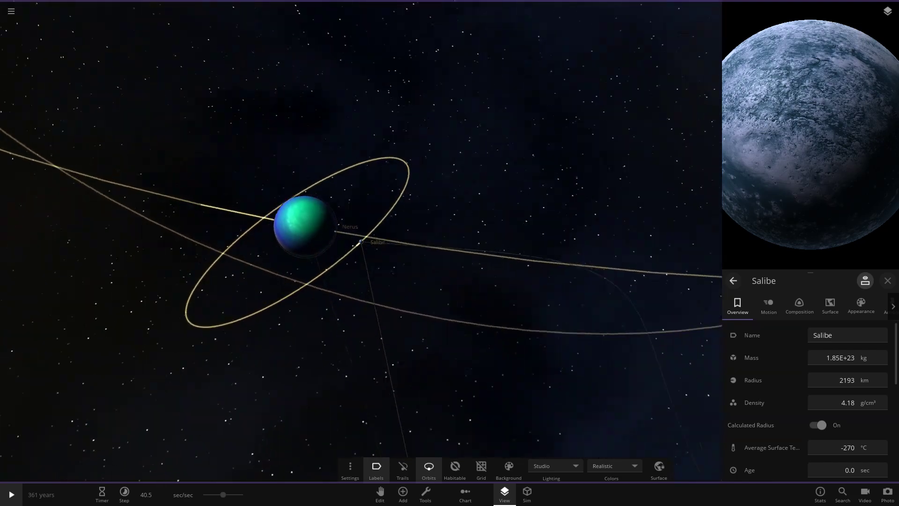
{"action": "scroll", "coordinate": [361, 241], "scroll_direction": "down", "scroll_amount": 8}
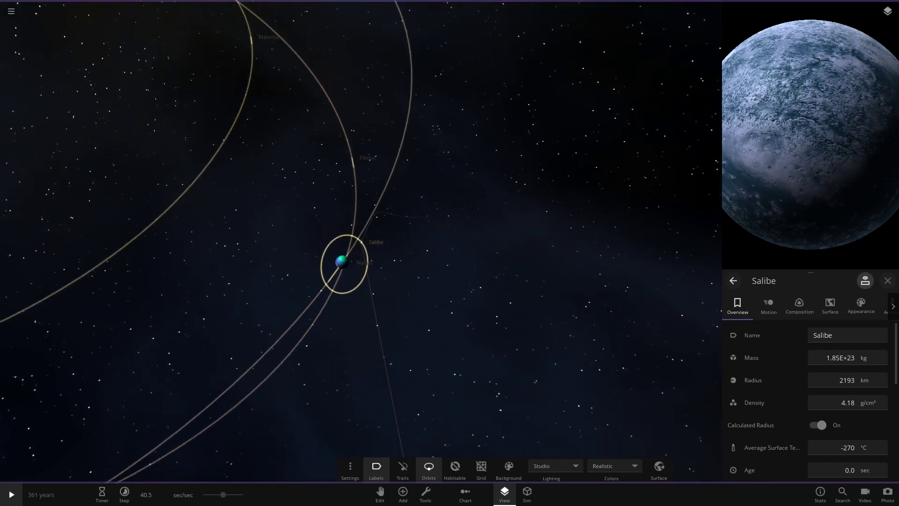
Select Poseidon's moon Fitinus, compare its orbit with the neighboring moons, and close the object properties
{"action": "scroll", "coordinate": [360, 241], "scroll_direction": "up", "scroll_amount": 4}
{"action": "scroll", "coordinate": [361, 241], "scroll_direction": "down", "scroll_amount": 1}
{"action": "left_click_drag", "start_coordinate": [361, 242], "coordinate": [389, 185]}
{"action": "left_click", "coordinate": [312, 245]}
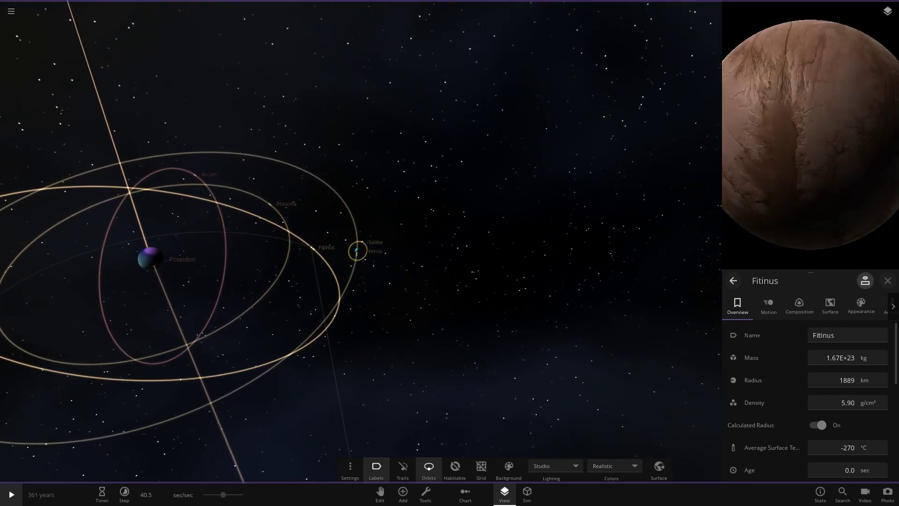
{"action": "double_click", "coordinate": [269, 204]}
{"action": "key", "text": "Escape"}
Focus on Curio, the distant planet on the purple orbit around Sulfur, and show its overview properties
{"action": "scroll", "coordinate": [450, 242], "scroll_direction": "down", "scroll_amount": 15}
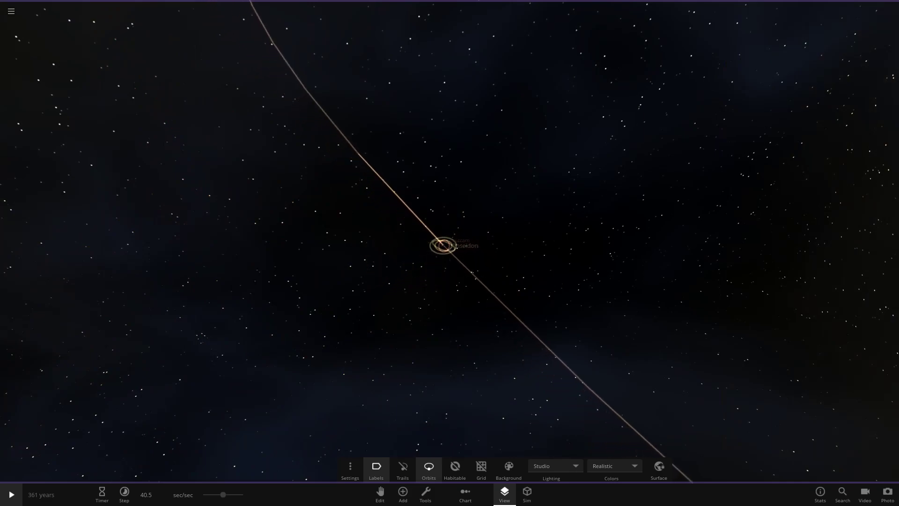
{"action": "scroll", "coordinate": [449, 242], "scroll_direction": "down", "scroll_amount": 12}
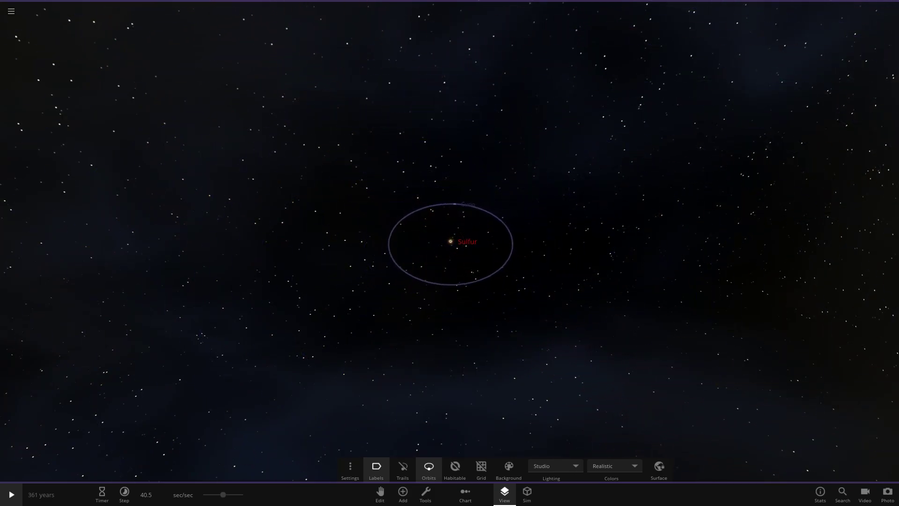
{"action": "key", "text": "Escape"}
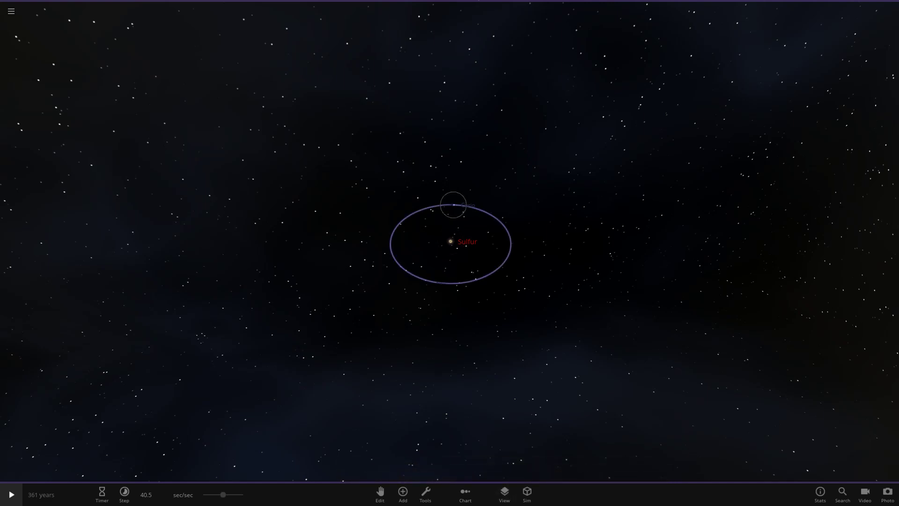
{"action": "left_click", "coordinate": [864, 416]}
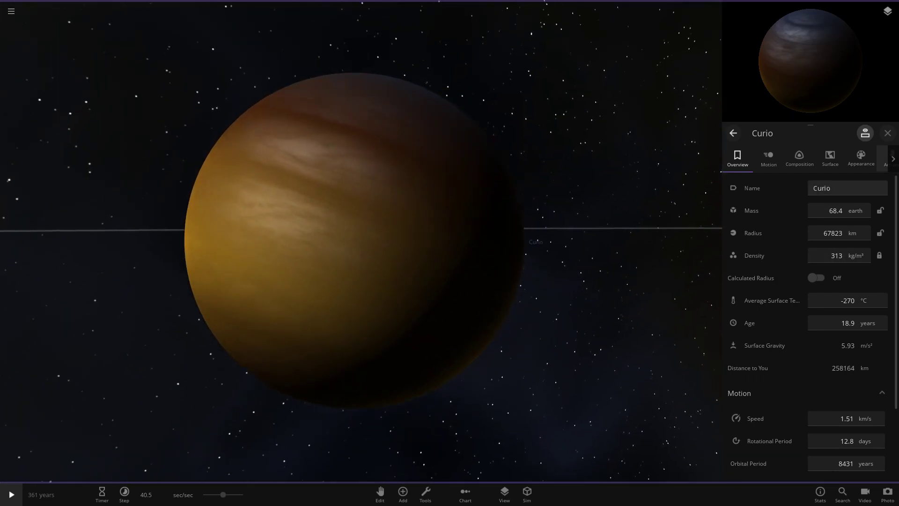
Review Curio's custom band colors and examine the planet together with the orbit surrounding it
{"action": "left_click", "coordinate": [861, 158]}
{"action": "left_click_drag", "start_coordinate": [361, 241], "coordinate": [417, 323]}
{"action": "scroll", "coordinate": [360, 241], "scroll_direction": "down", "scroll_amount": 10}
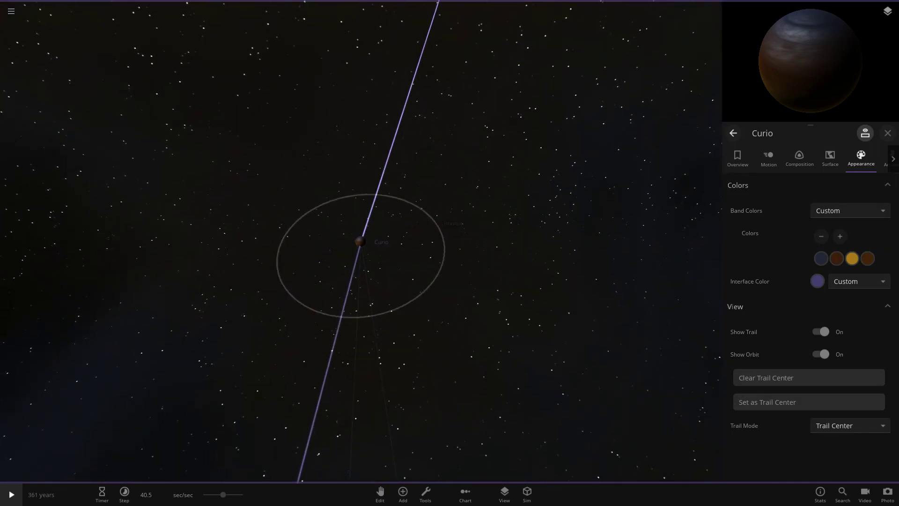
{"action": "scroll", "coordinate": [360, 241], "scroll_direction": "up", "scroll_amount": 10}
{"action": "left_click_drag", "start_coordinate": [360, 241], "coordinate": [406, 195]}
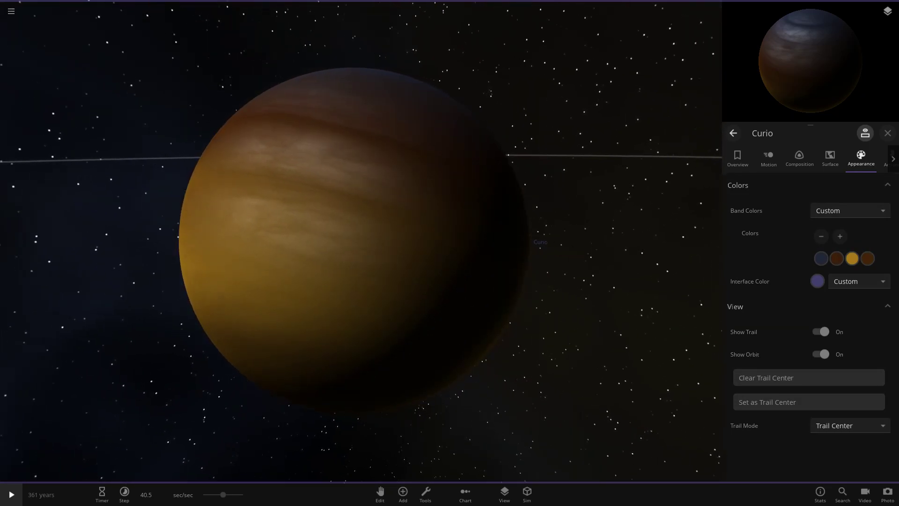
Focus on Curio's moon Ubonae and examine its cloudy surface from several sides together with its overview properties
{"action": "left_click_drag", "start_coordinate": [361, 241], "coordinate": [372, 174]}
{"action": "scroll", "coordinate": [361, 241], "scroll_direction": "up", "scroll_amount": 4}
{"action": "scroll", "coordinate": [360, 241], "scroll_direction": "down", "scroll_amount": 4}
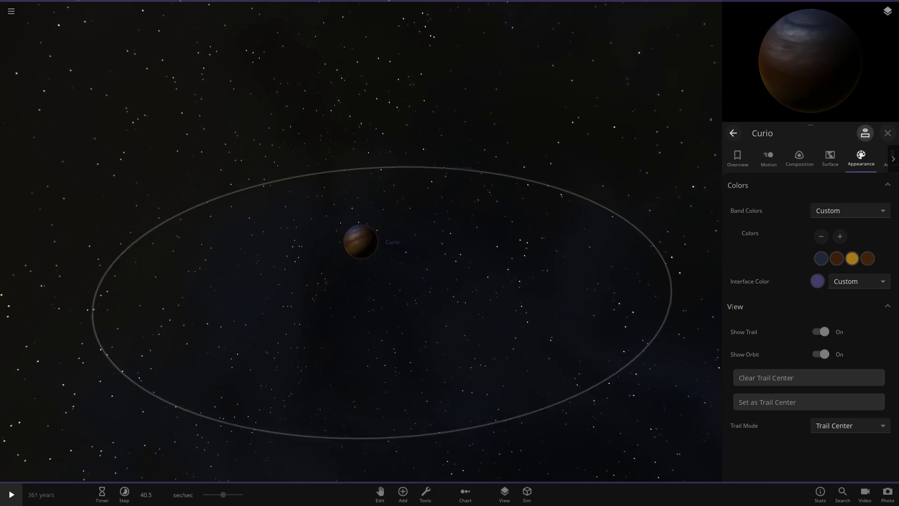
{"action": "double_click", "coordinate": [403, 204]}
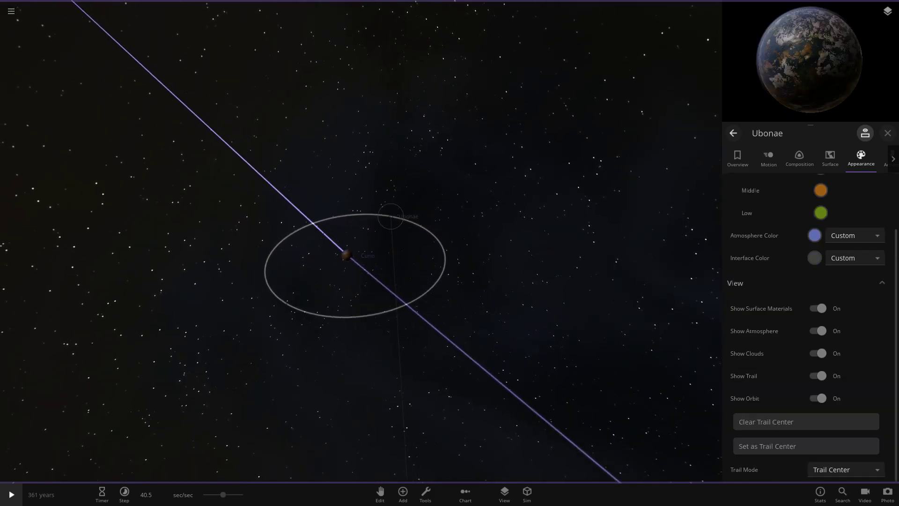
{"action": "left_click", "coordinate": [738, 158]}
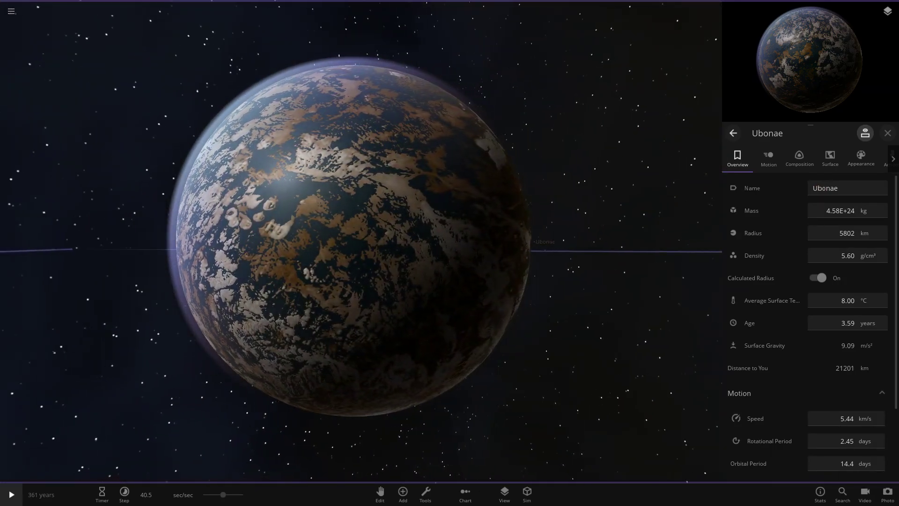
{"action": "scroll", "coordinate": [352, 240], "scroll_direction": "up", "scroll_amount": 3}
{"action": "scroll", "coordinate": [351, 239], "scroll_direction": "down", "scroll_amount": 5}
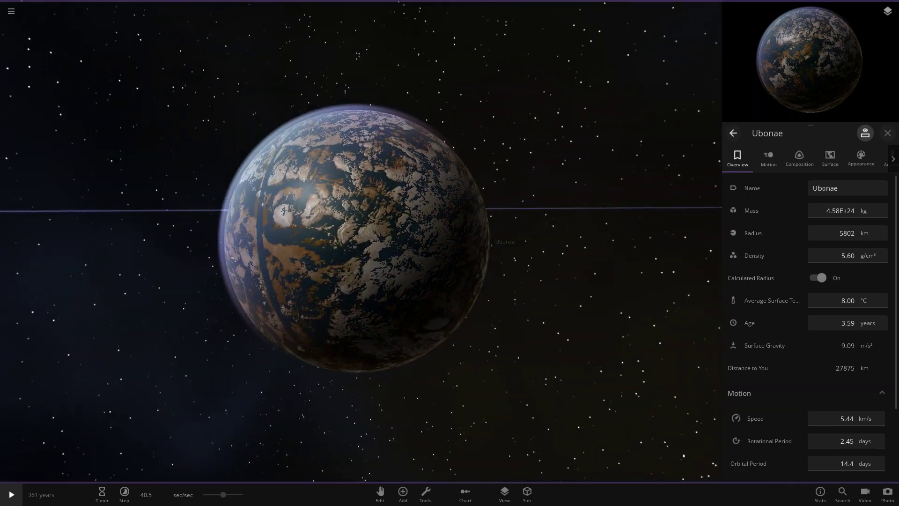
{"action": "scroll", "coordinate": [805, 328], "scroll_direction": "down", "scroll_amount": 3}
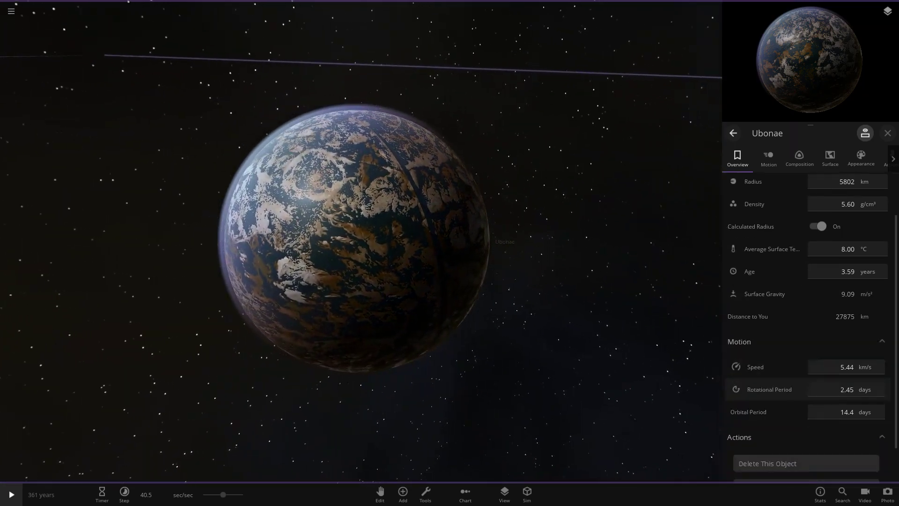
Review Ubonae's orbital elements relative to Curio and its composition, including the Earth similarity and life likelihood comparisons
{"action": "left_click", "coordinate": [768, 158]}
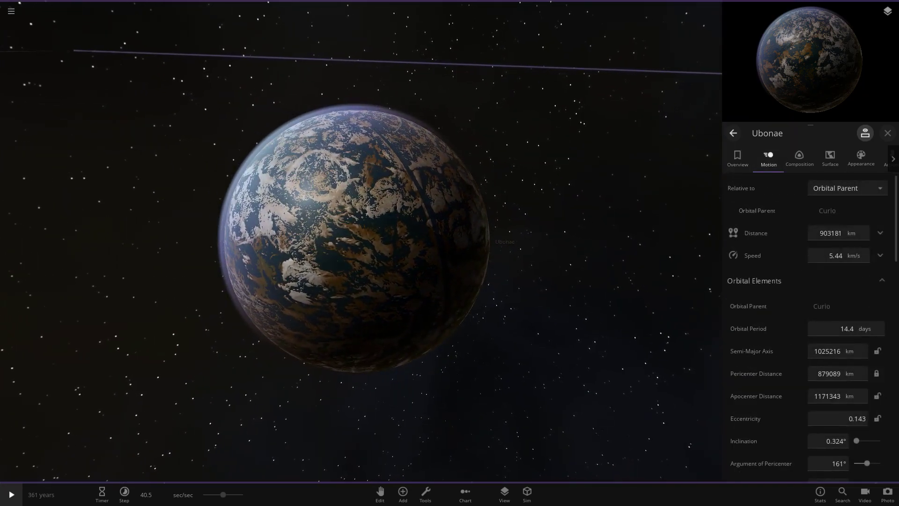
{"action": "left_click", "coordinate": [738, 158]}
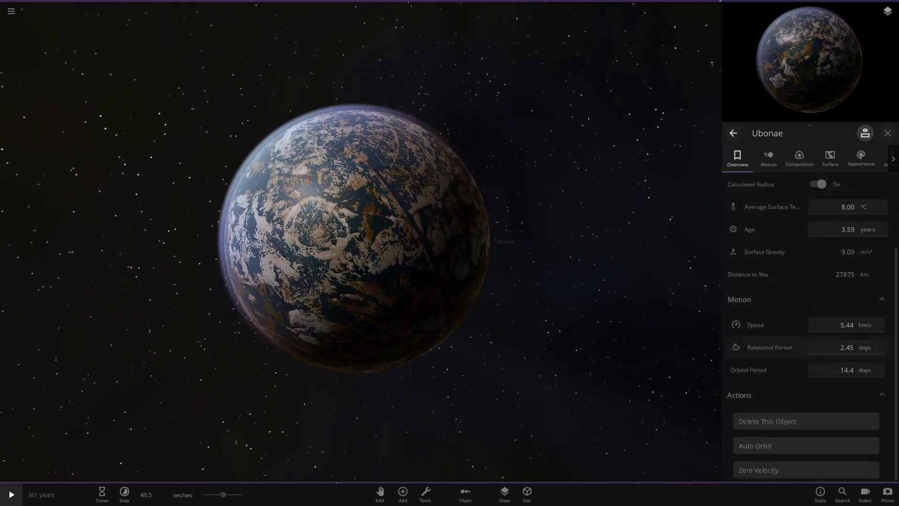
{"action": "scroll", "coordinate": [806, 347], "scroll_direction": "up", "scroll_amount": 3}
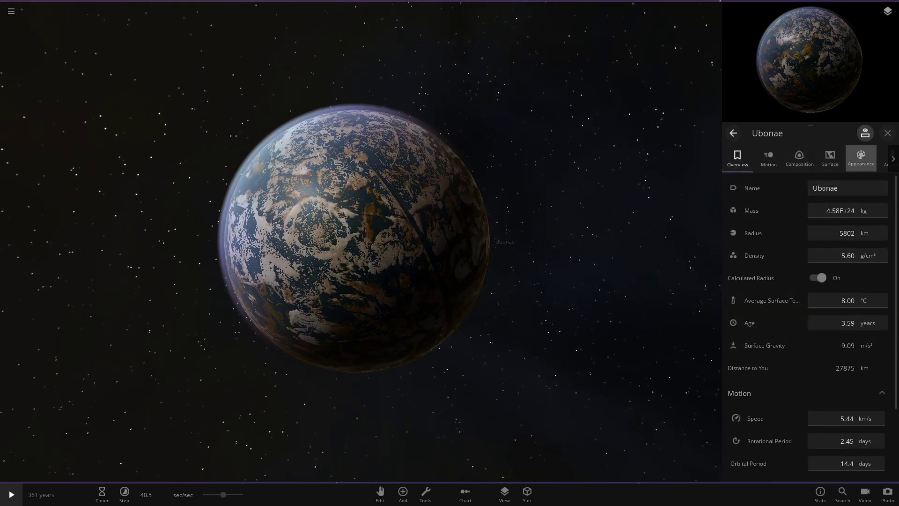
{"action": "left_click", "coordinate": [799, 158]}
{"action": "scroll", "coordinate": [810, 328], "scroll_direction": "down", "scroll_amount": 10}
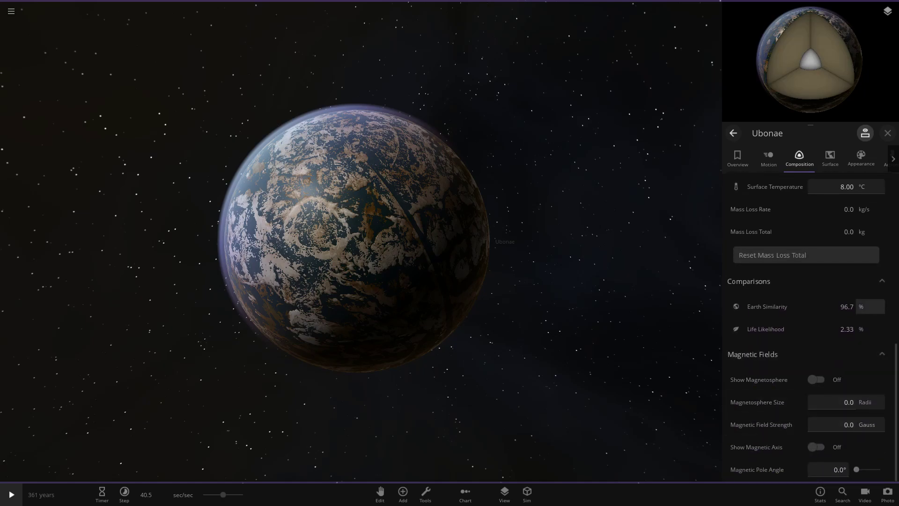
{"action": "scroll", "coordinate": [806, 352], "scroll_direction": "up", "scroll_amount": 8}
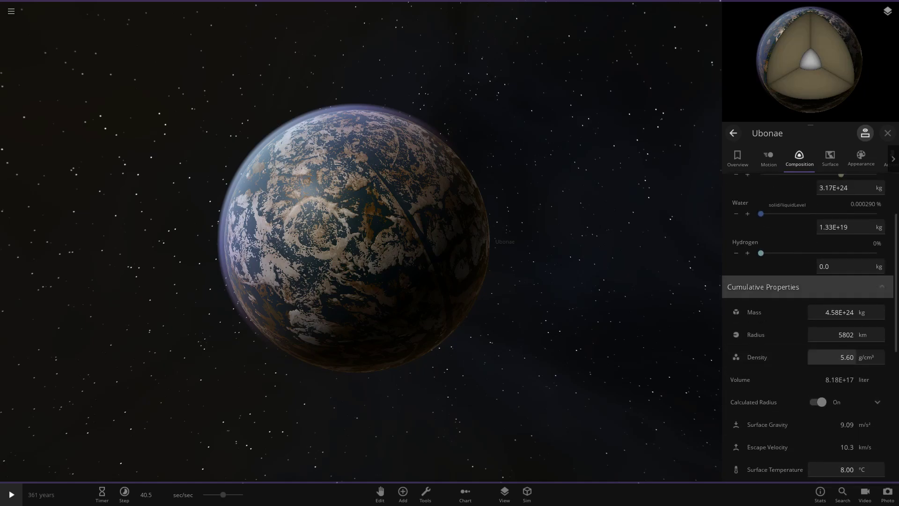
Review Ubonae's surface properties, covering temperature, water, elevation, radiation and atmosphere
{"action": "left_click", "coordinate": [830, 158]}
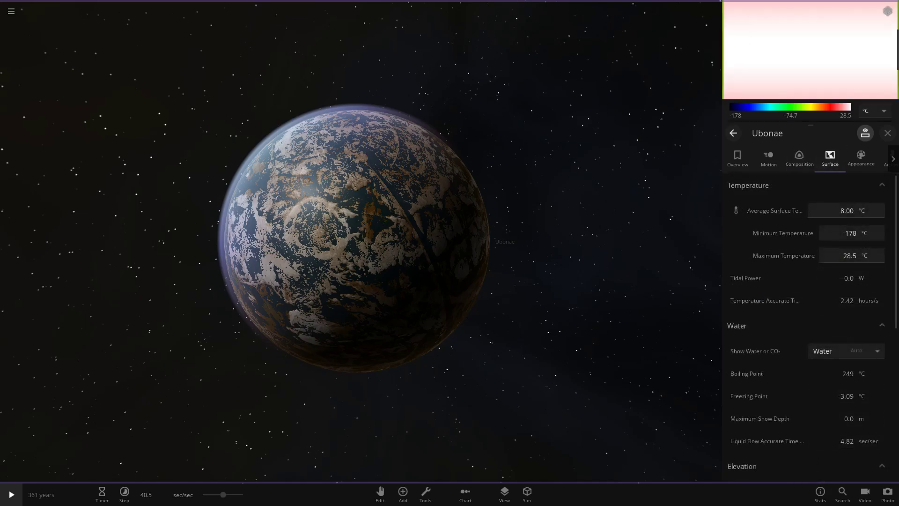
{"action": "scroll", "coordinate": [805, 328], "scroll_direction": "down", "scroll_amount": 8}
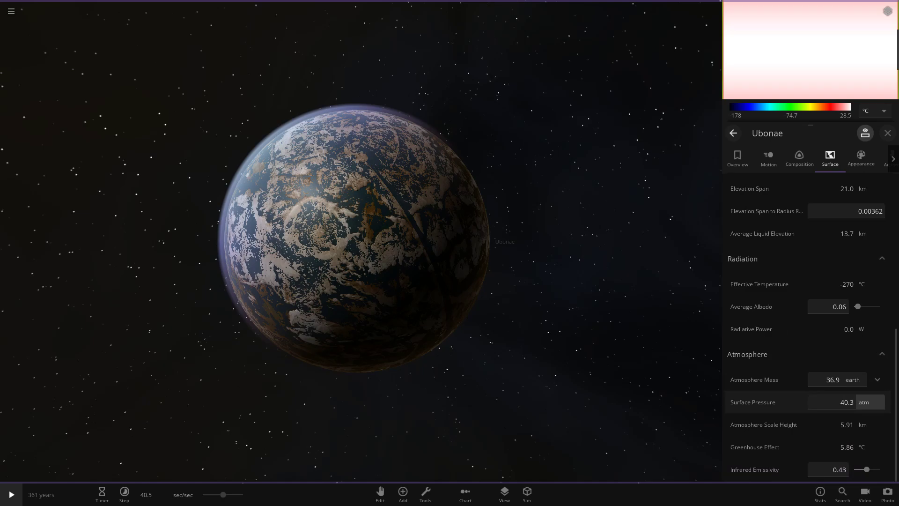
{"action": "scroll", "coordinate": [806, 410], "scroll_direction": "up", "scroll_amount": 3}
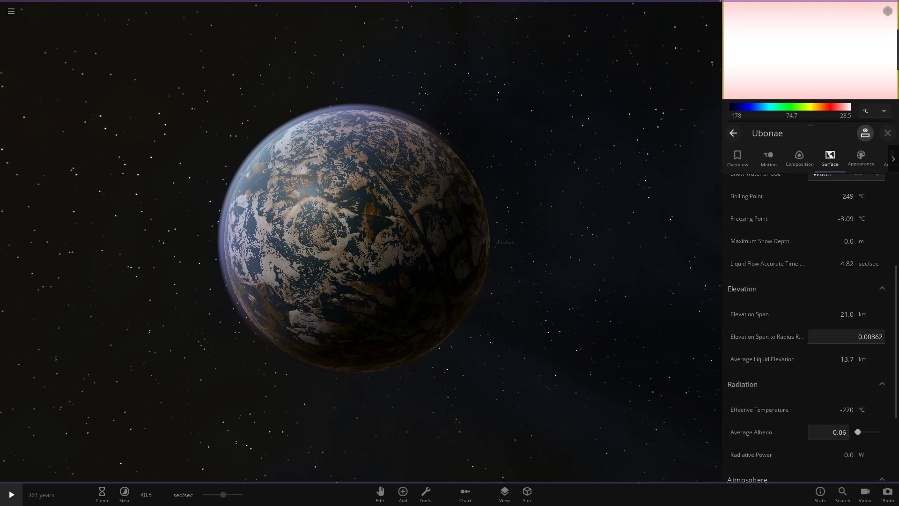
{"action": "scroll", "coordinate": [361, 242], "scroll_direction": "down", "scroll_amount": 8}
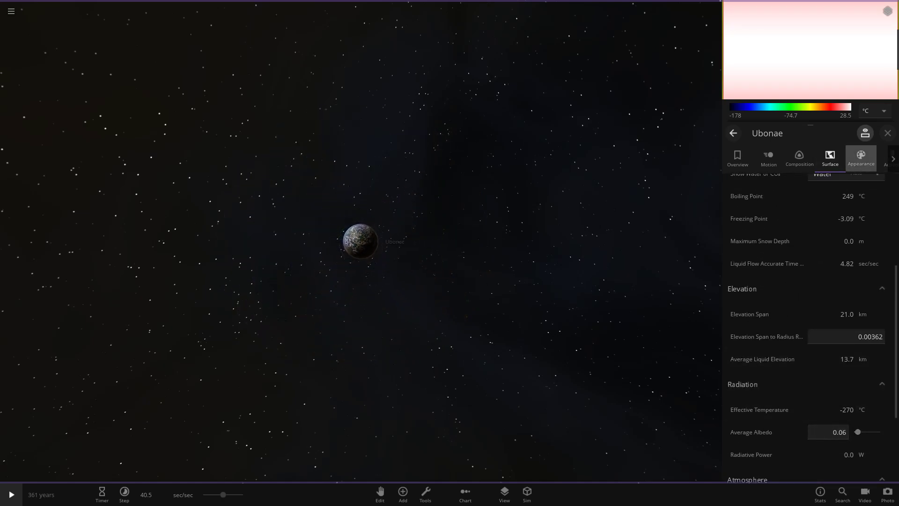
Check Ubonae's custom colors and view settings, and examine its overview properties and orbit around Curio
{"action": "left_click", "coordinate": [861, 158]}
{"action": "scroll", "coordinate": [360, 242], "scroll_direction": "down", "scroll_amount": 10}
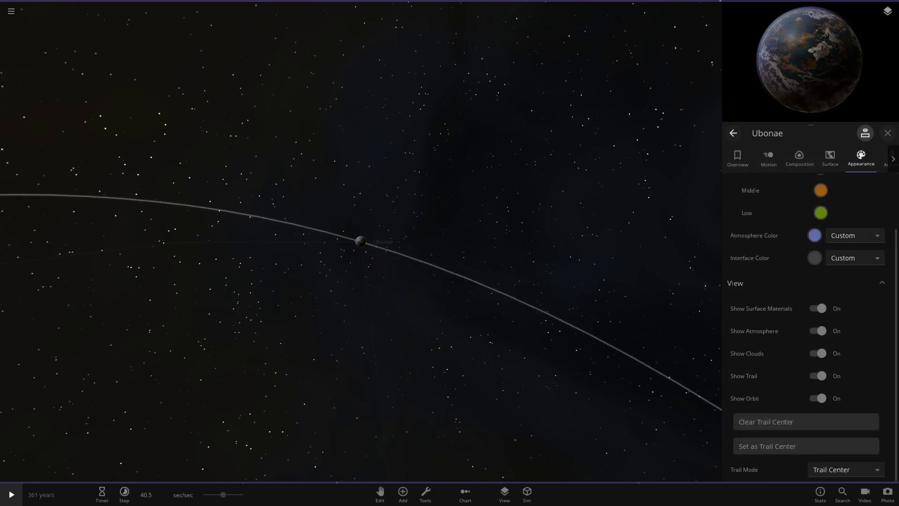
{"action": "left_click", "coordinate": [737, 158]}
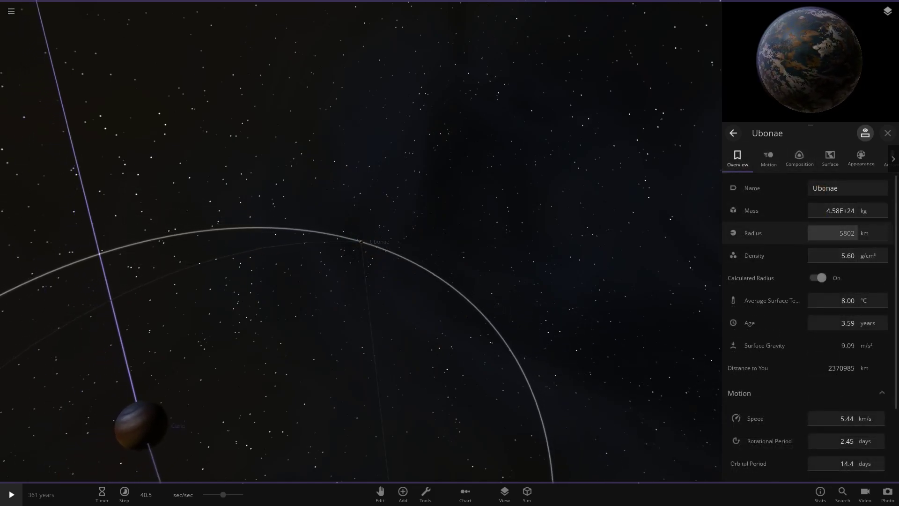
{"action": "scroll", "coordinate": [360, 242], "scroll_direction": "down", "scroll_amount": 5}
Select Curio, then focus on the star Sulfur and bring the inner planets' orbits into view
{"action": "left_click", "coordinate": [292, 299]}
{"action": "scroll", "coordinate": [361, 241], "scroll_direction": "down", "scroll_amount": 10}
{"action": "scroll", "coordinate": [360, 241], "scroll_direction": "down", "scroll_amount": 10}
{"action": "left_click", "coordinate": [467, 207]}
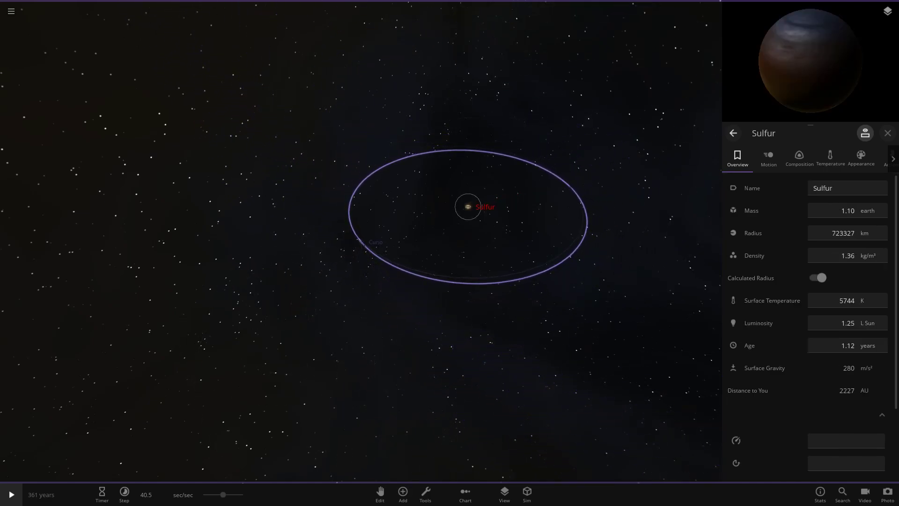
{"action": "scroll", "coordinate": [361, 241], "scroll_direction": "up", "scroll_amount": 10}
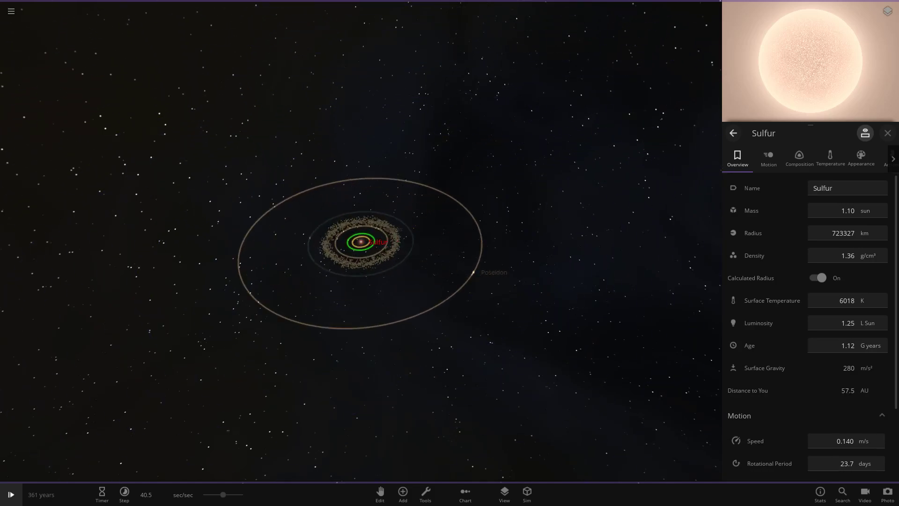
{"action": "scroll", "coordinate": [359, 241], "scroll_direction": "up", "scroll_amount": 5}
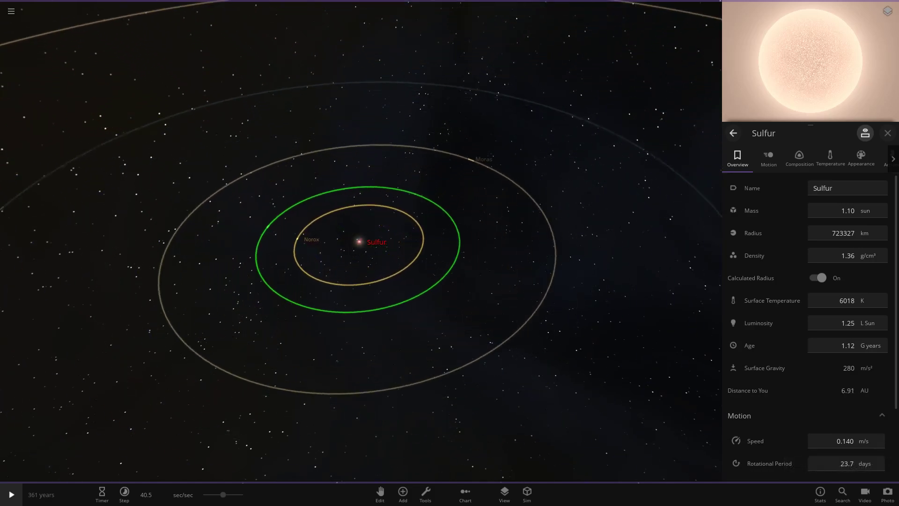
Start the simulation running and raise its speed to about 1.4 hours/sec
{"action": "scroll", "coordinate": [360, 242], "scroll_direction": "up", "scroll_amount": 3}
{"action": "key", "text": "space"}
{"action": "left_click_drag", "start_coordinate": [223, 495], "coordinate": [243, 495]}
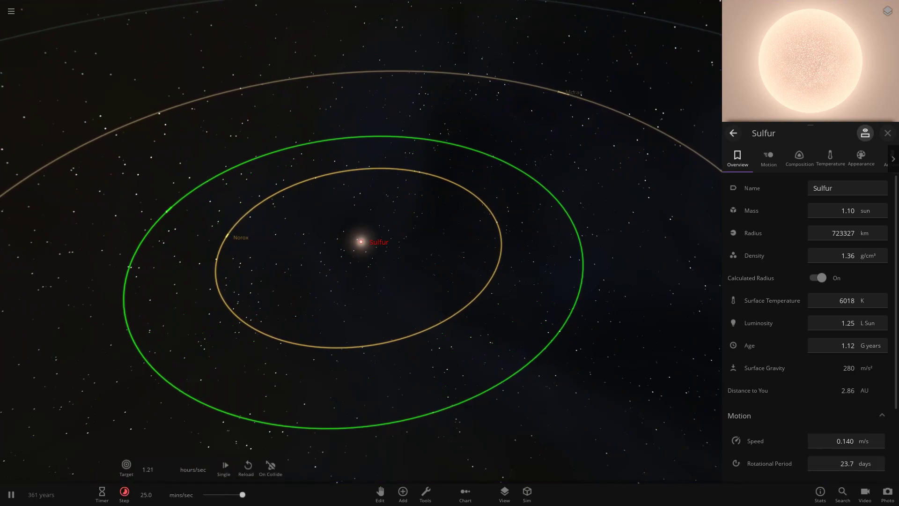
Select the innermost planet Norox, compare its orbit with the outer ones, and expand its average surface temperature controls
{"action": "left_click", "coordinate": [226, 237]}
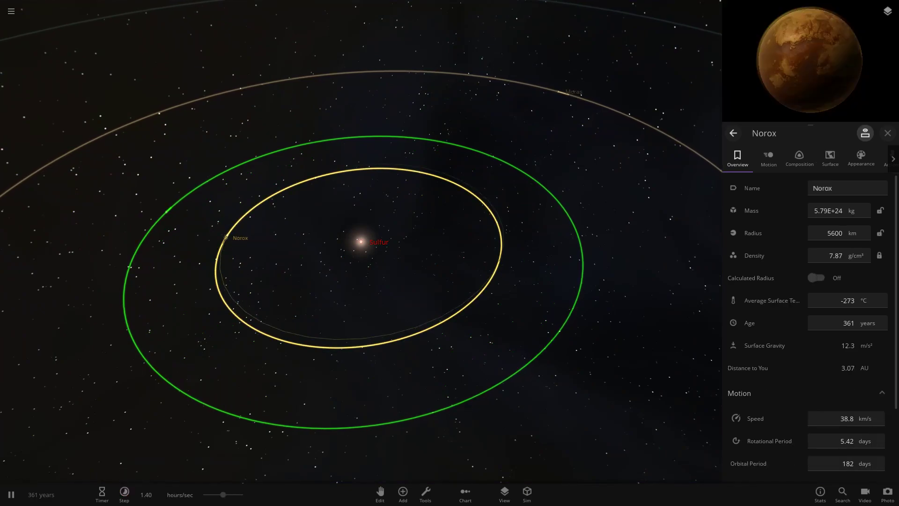
{"action": "scroll", "coordinate": [359, 242], "scroll_direction": "down", "scroll_amount": 10}
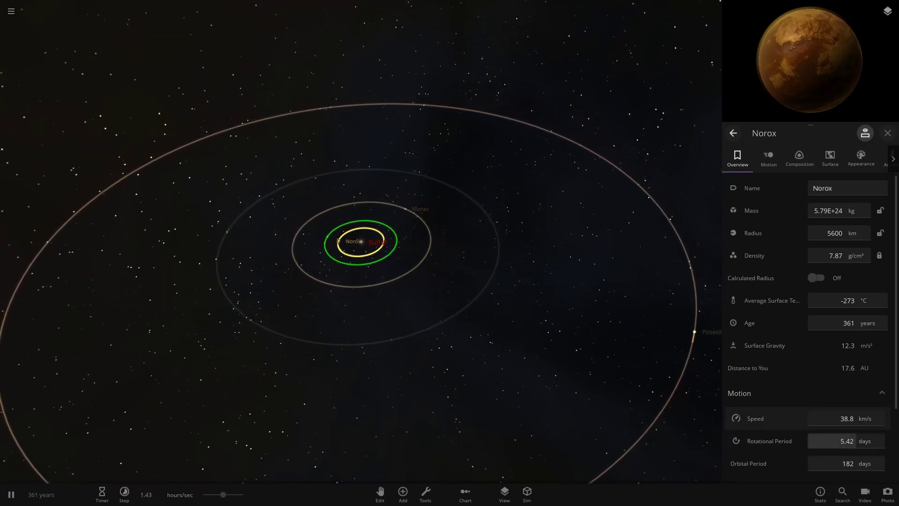
{"action": "scroll", "coordinate": [360, 242], "scroll_direction": "up", "scroll_amount": 8}
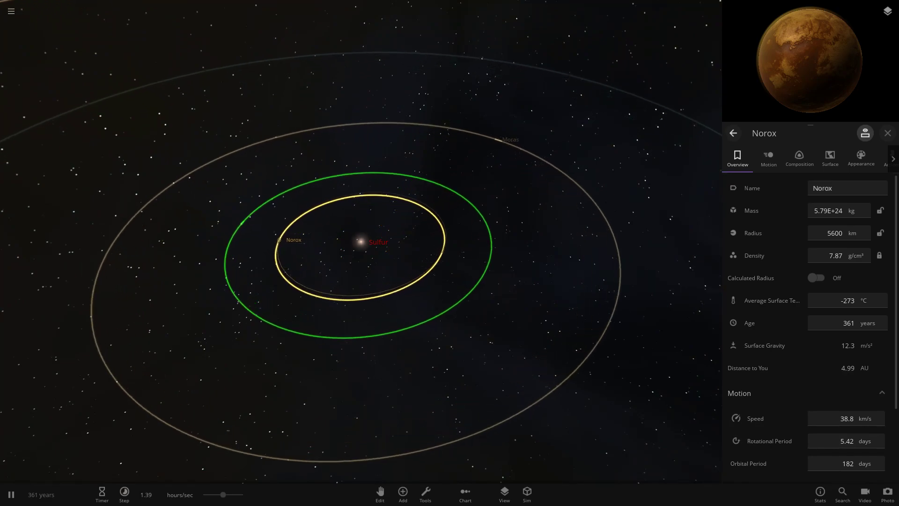
{"action": "left_click", "coordinate": [838, 300]}
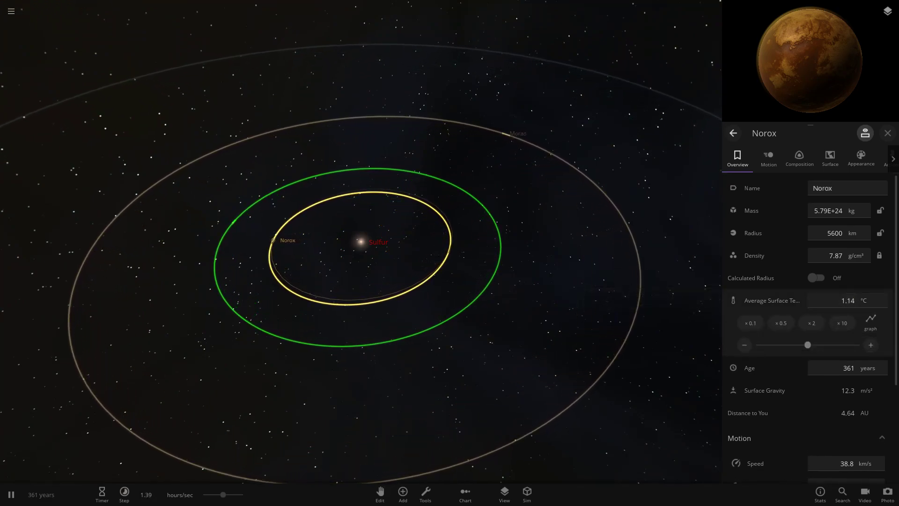
{"action": "scroll", "coordinate": [361, 242], "scroll_direction": "up", "scroll_amount": 5}
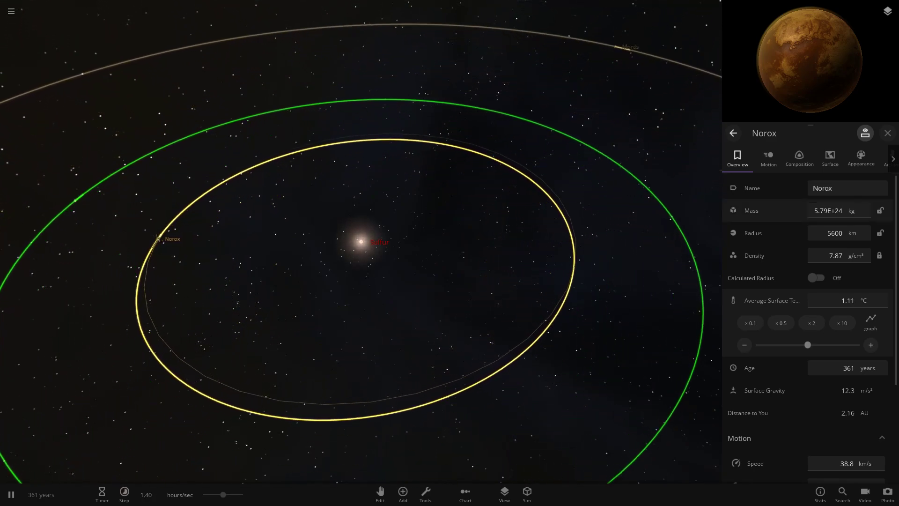
Show Norox's orbital elements and display its semi-major axis in AU
{"action": "left_click", "coordinate": [768, 158]}
{"action": "scroll", "coordinate": [838, 370], "scroll_direction": "down", "scroll_amount": 2}
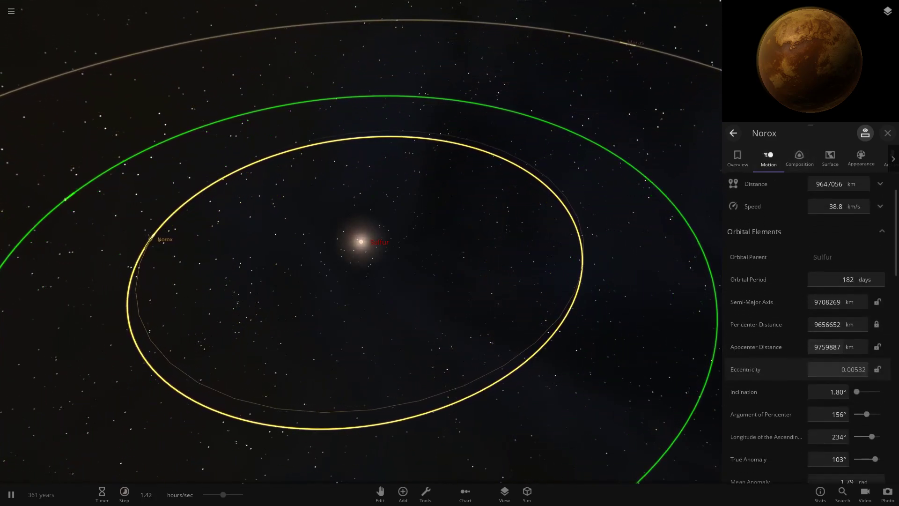
{"action": "scroll", "coordinate": [843, 353], "scroll_direction": "down", "scroll_amount": 2}
{"action": "scroll", "coordinate": [843, 354], "scroll_direction": "up", "scroll_amount": 2}
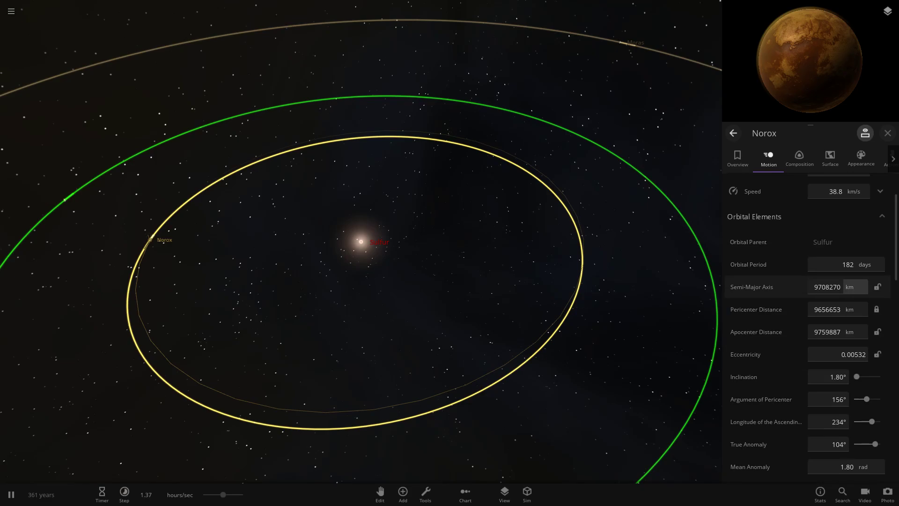
{"action": "left_click", "coordinate": [850, 288]}
{"action": "left_click", "coordinate": [857, 155]}
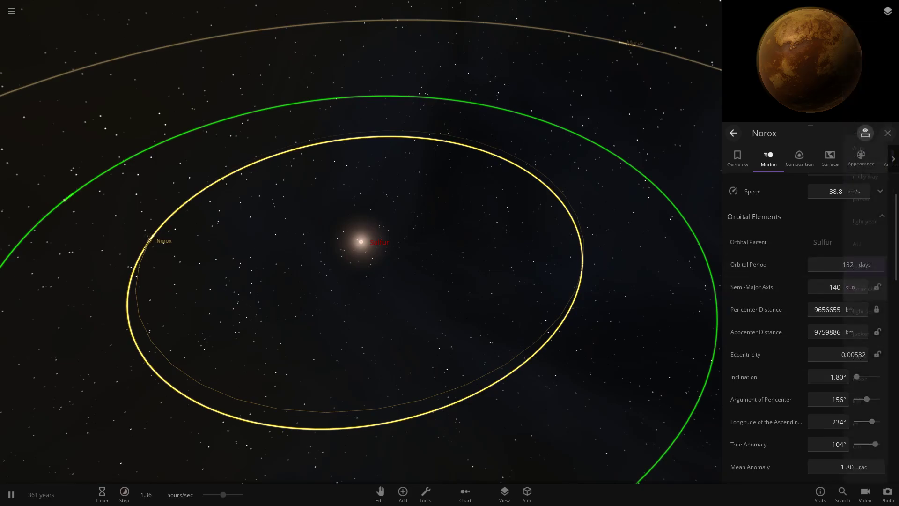
{"action": "left_click", "coordinate": [861, 244]}
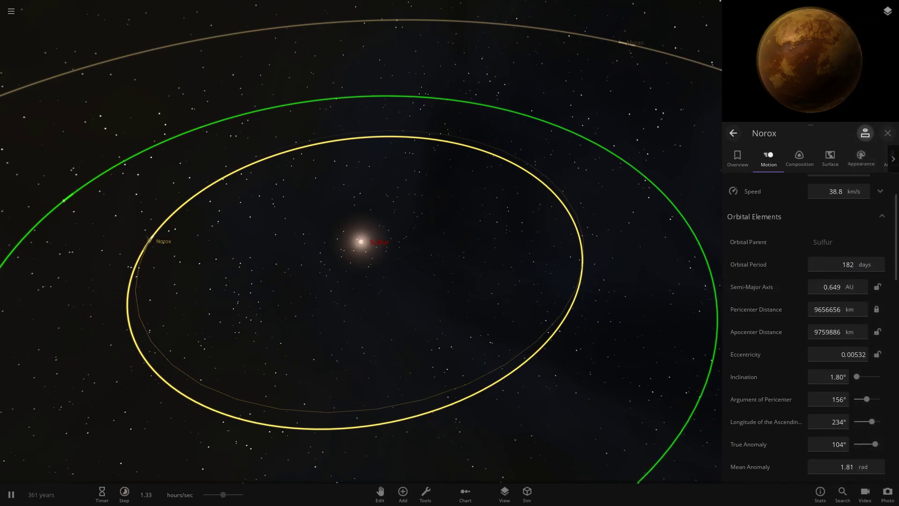
Examine Norox's orbit among the neighboring planets' orbits, pause the simulation, and return to Norox's overview properties
{"action": "scroll", "coordinate": [361, 241], "scroll_direction": "up", "scroll_amount": 3}
{"action": "scroll", "coordinate": [361, 242], "scroll_direction": "down", "scroll_amount": 5}
{"action": "left_click_drag", "start_coordinate": [362, 241], "coordinate": [389, 269]}
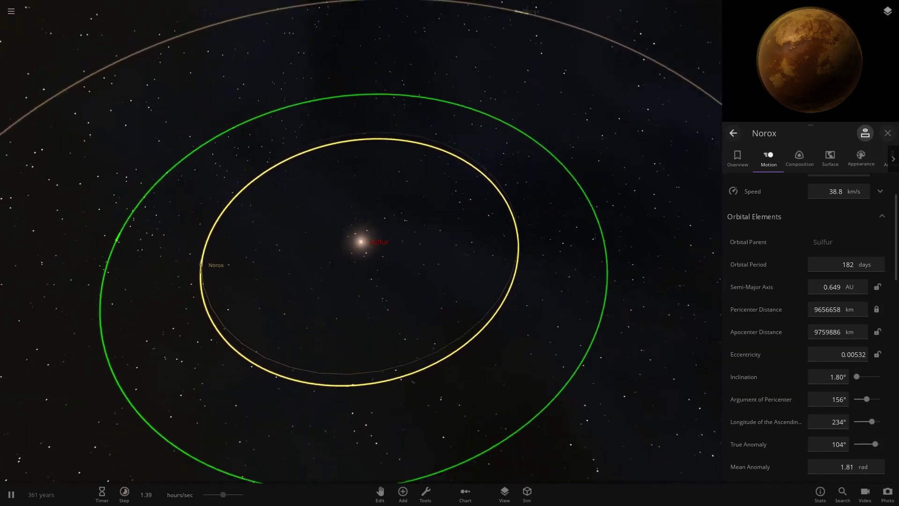
{"action": "left_click_drag", "start_coordinate": [361, 242], "coordinate": [311, 228]}
{"action": "scroll", "coordinate": [361, 242], "scroll_direction": "up", "scroll_amount": 4}
{"action": "scroll", "coordinate": [361, 242], "scroll_direction": "down", "scroll_amount": 5}
{"action": "key", "text": "space"}
{"action": "left_click", "coordinate": [737, 158]}
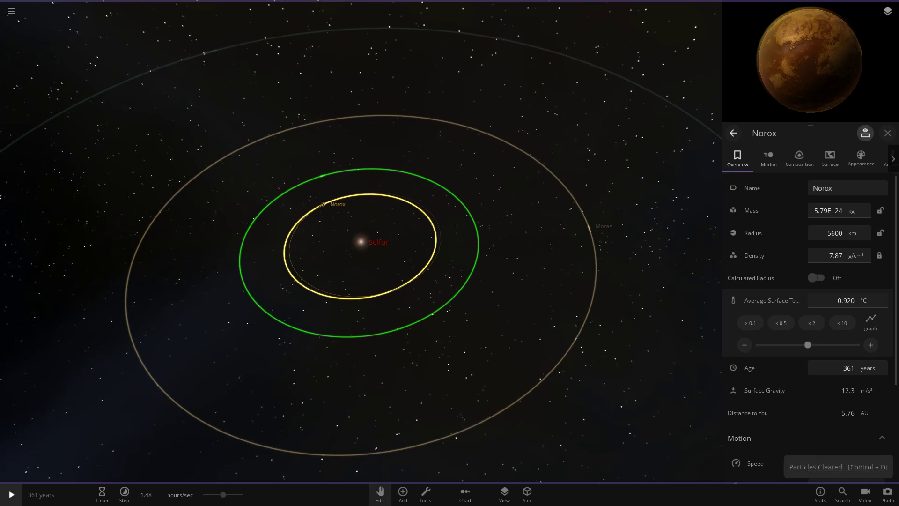
Browse the existing simulations, then switch to the list of subscribed Workshop simulations
{"action": "left_click", "coordinate": [11, 11]}
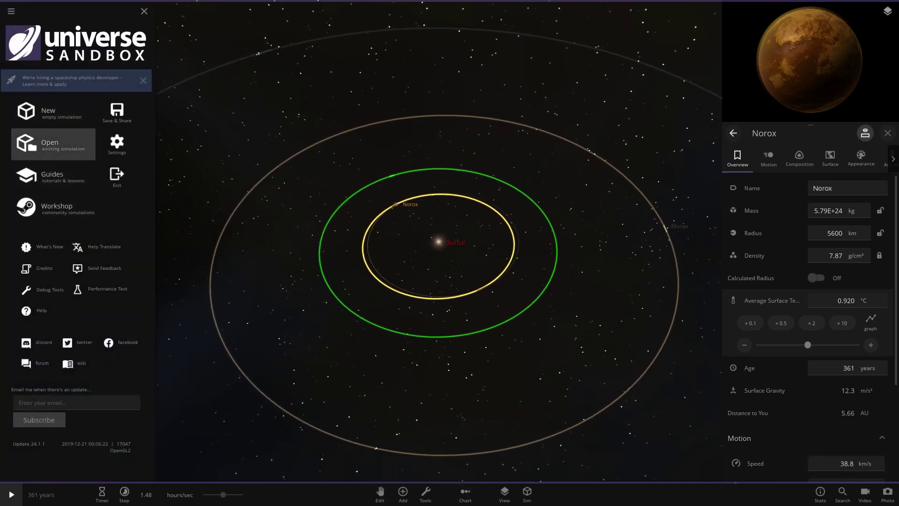
{"action": "left_click", "coordinate": [52, 145]}
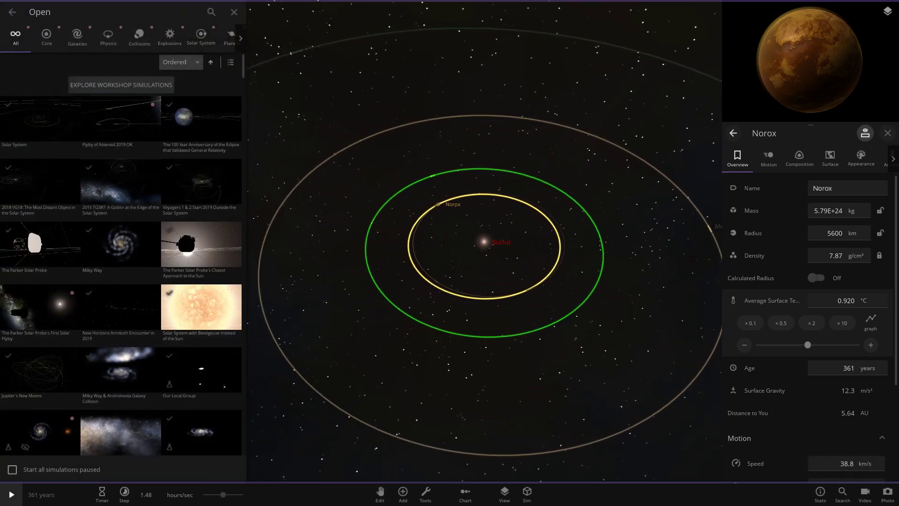
{"action": "left_click", "coordinate": [12, 12]}
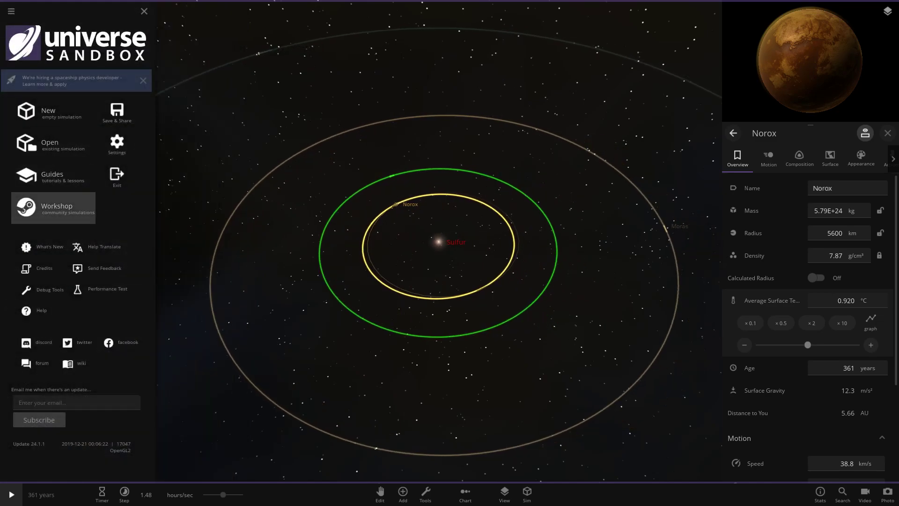
{"action": "left_click", "coordinate": [52, 212]}
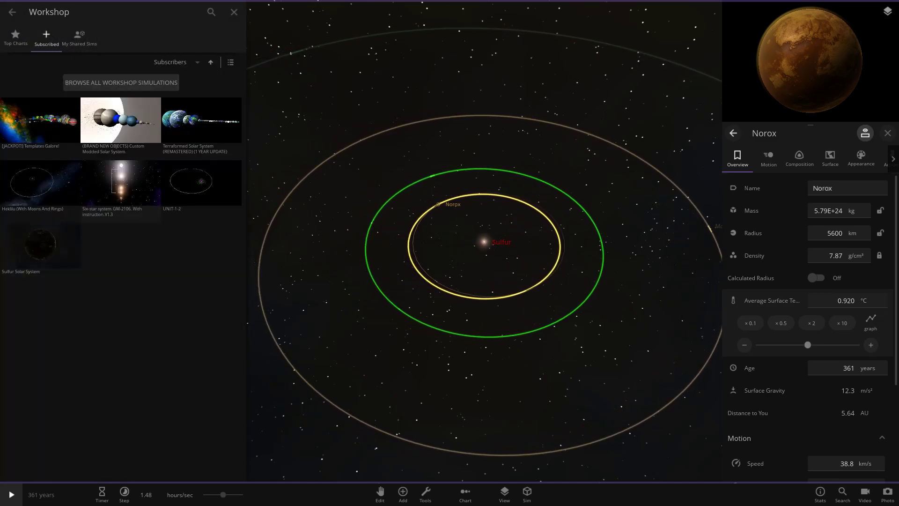
Load the subscribed simulation Sulfur Solar System and line up its bodies in the 1D Radius chart
{"action": "left_click", "coordinate": [40, 245]}
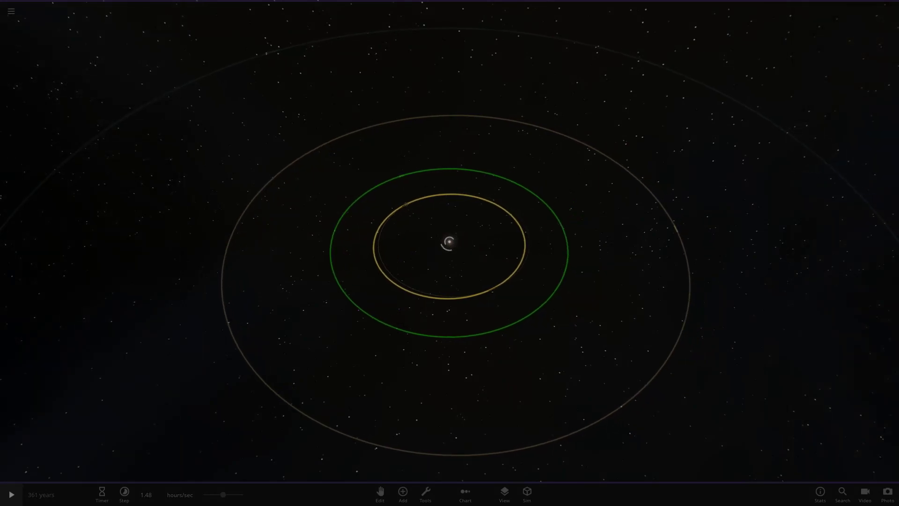
{"action": "left_click", "coordinate": [875, 291]}
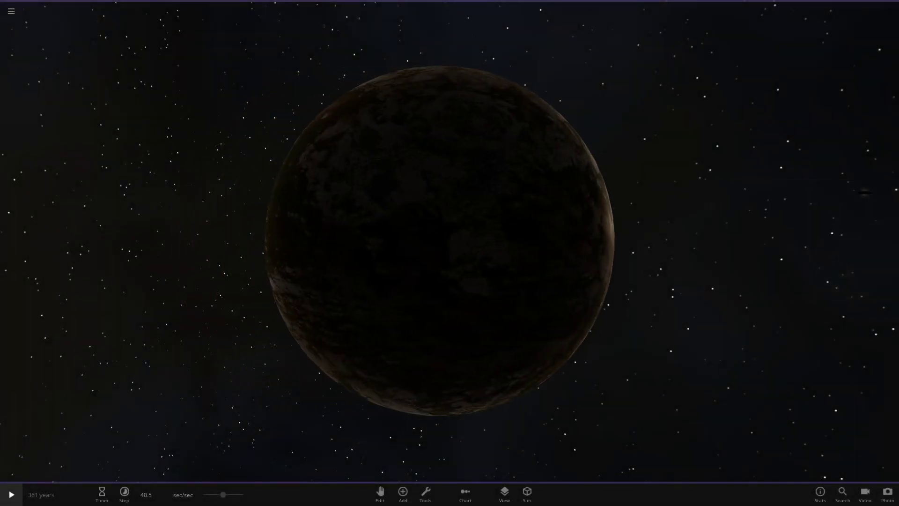
{"action": "left_click_drag", "start_coordinate": [468, 262], "coordinate": [674, 262]}
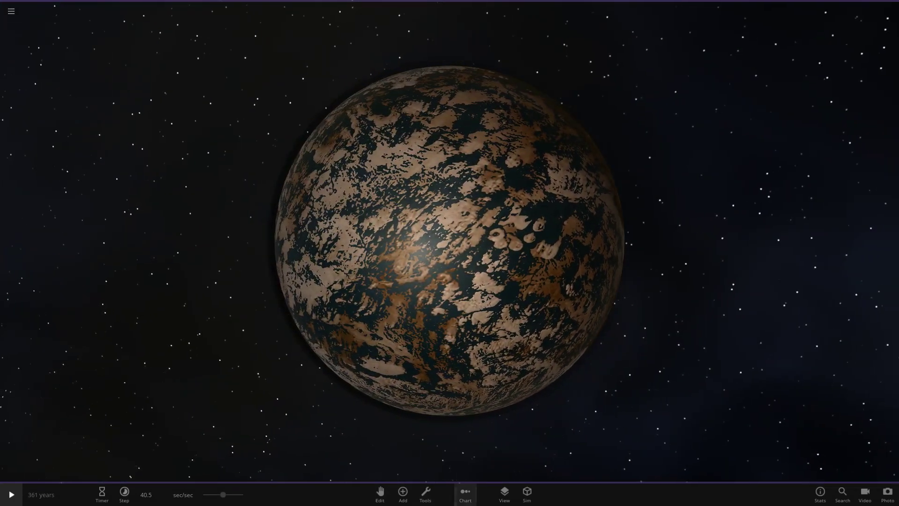
{"action": "left_click", "coordinate": [465, 494]}
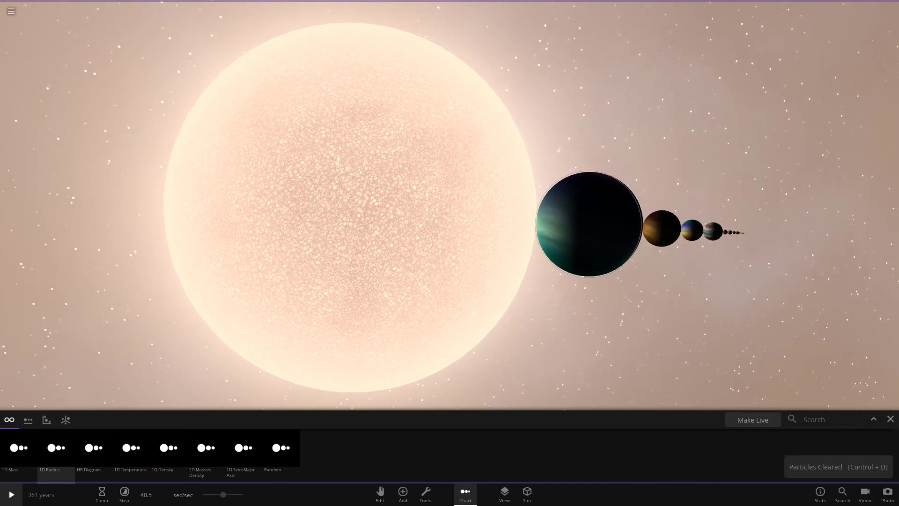
Focus on Poseidon, the largest planet beside the star, and show its properties
{"action": "double_click", "coordinate": [589, 224]}
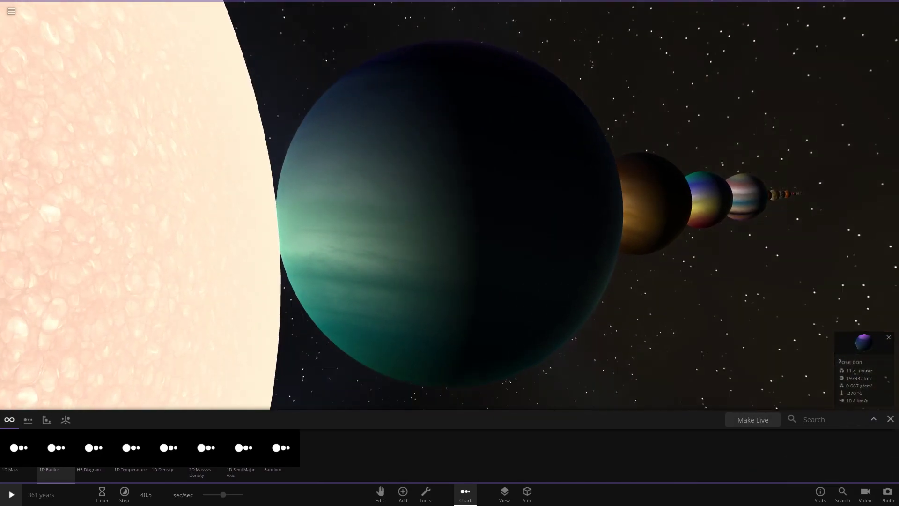
{"action": "left_click", "coordinate": [864, 362]}
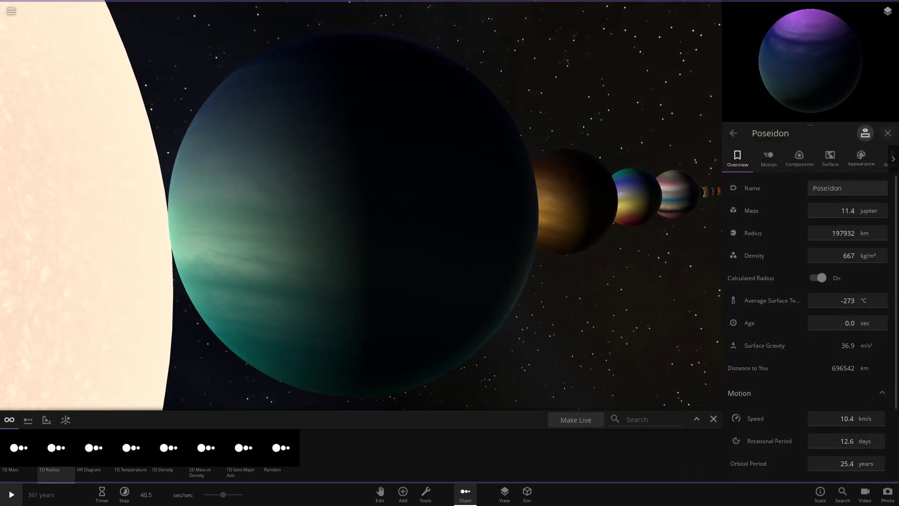
{"action": "left_click_drag", "start_coordinate": [525, 285], "coordinate": [543, 234]}
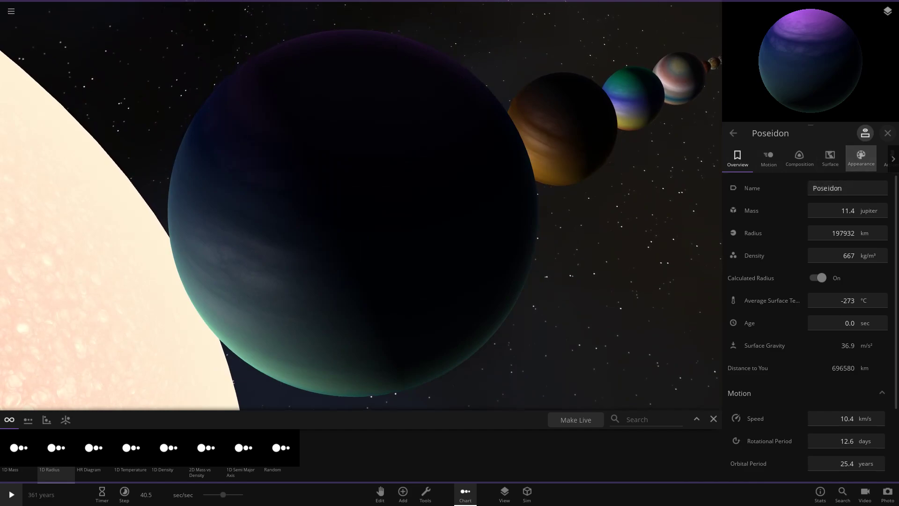
Recolor Poseidon's first custom band dark green (#005033), check the result on the planet, and close its properties
{"action": "left_click", "coordinate": [861, 158]}
{"action": "left_click", "coordinate": [822, 254]}
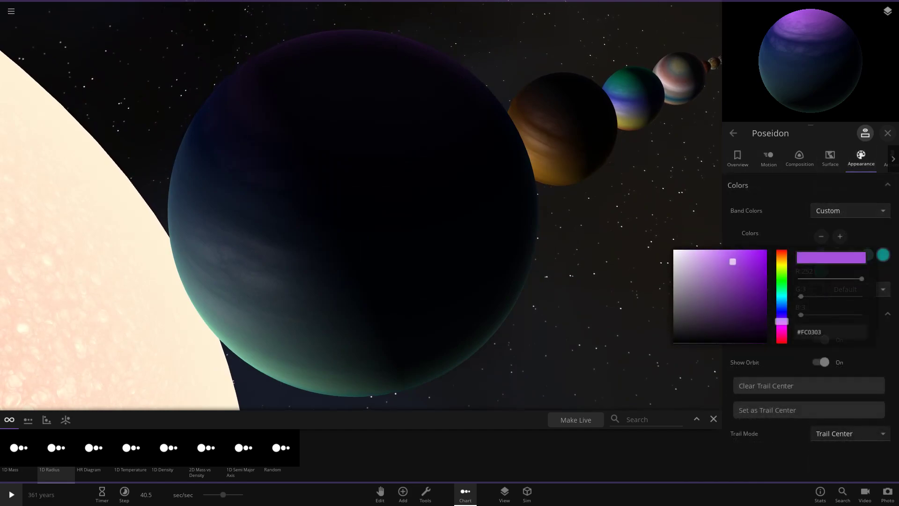
{"action": "left_click", "coordinate": [782, 283]}
{"action": "left_click_drag", "start_coordinate": [762, 298], "coordinate": [767, 312]}
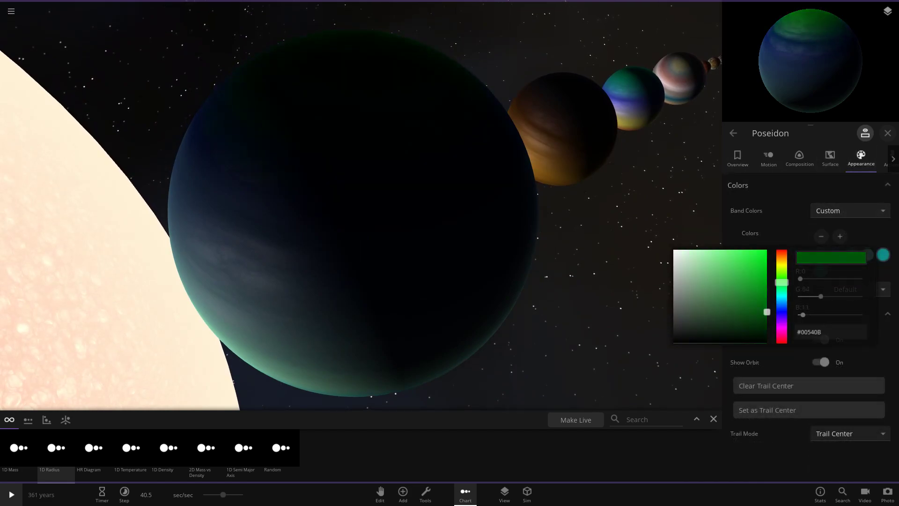
{"action": "left_click_drag", "start_coordinate": [781, 282], "coordinate": [782, 290]}
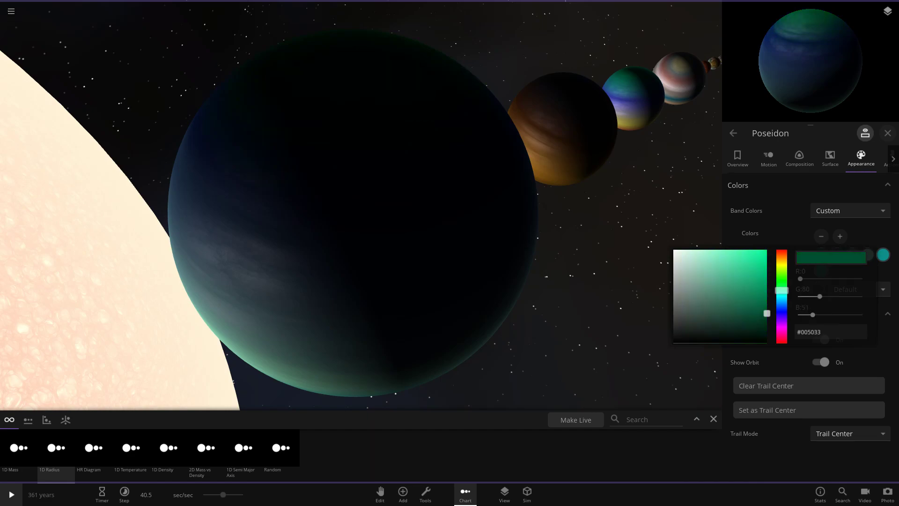
{"action": "left_click", "coordinate": [801, 70]}
{"action": "left_click_drag", "start_coordinate": [801, 71], "coordinate": [812, 45]}
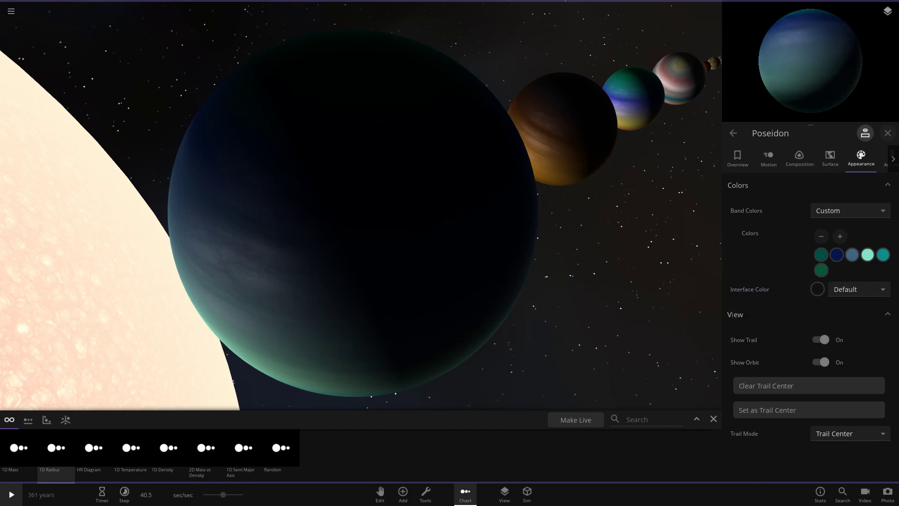
{"action": "left_click_drag", "start_coordinate": [360, 243], "coordinate": [350, 206]}
{"action": "left_click", "coordinate": [887, 133]}
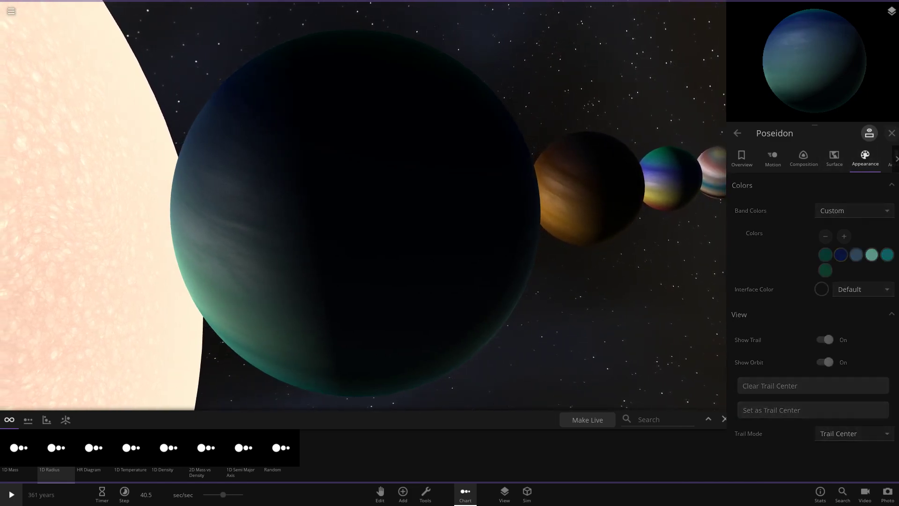
Inspect the next planets in the radius lineup up close and examine Moras's appearance colors, including its low surface color
{"action": "left_click_drag", "start_coordinate": [693, 220], "coordinate": [667, 180]}
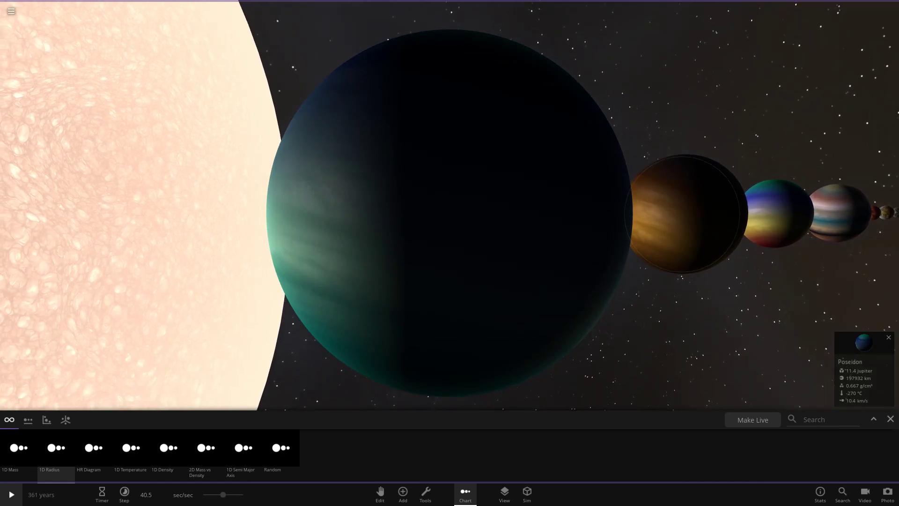
{"action": "double_click", "coordinate": [682, 214]}
{"action": "scroll", "coordinate": [682, 214], "scroll_direction": "up", "scroll_amount": 5}
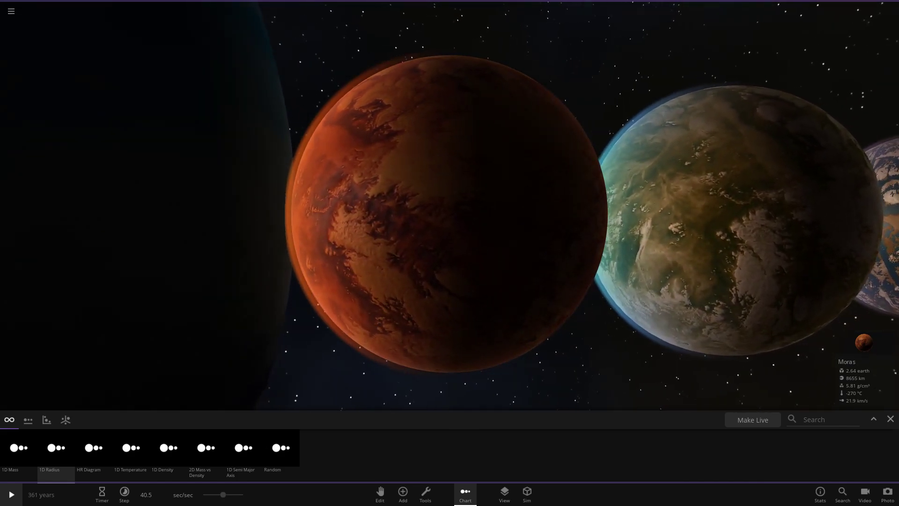
{"action": "left_click", "coordinate": [865, 346]}
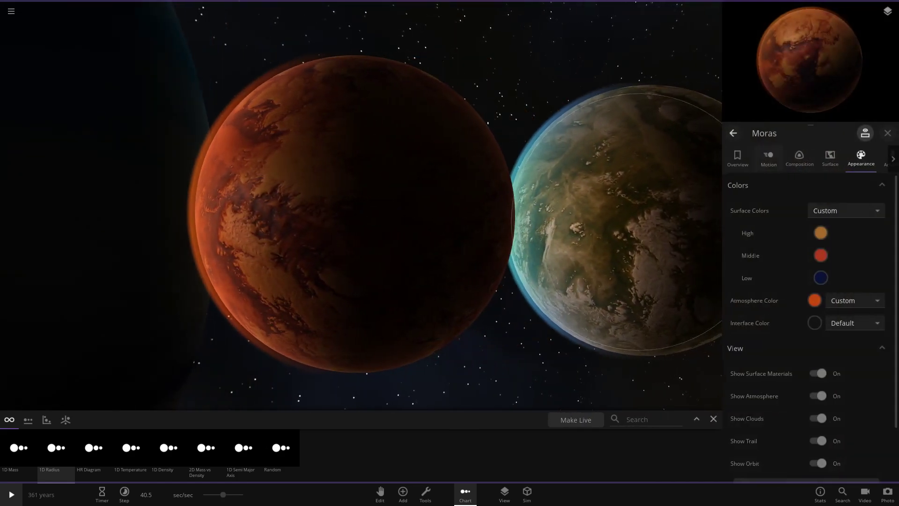
{"action": "left_click", "coordinate": [821, 278]}
{"action": "left_click", "coordinate": [648, 291]}
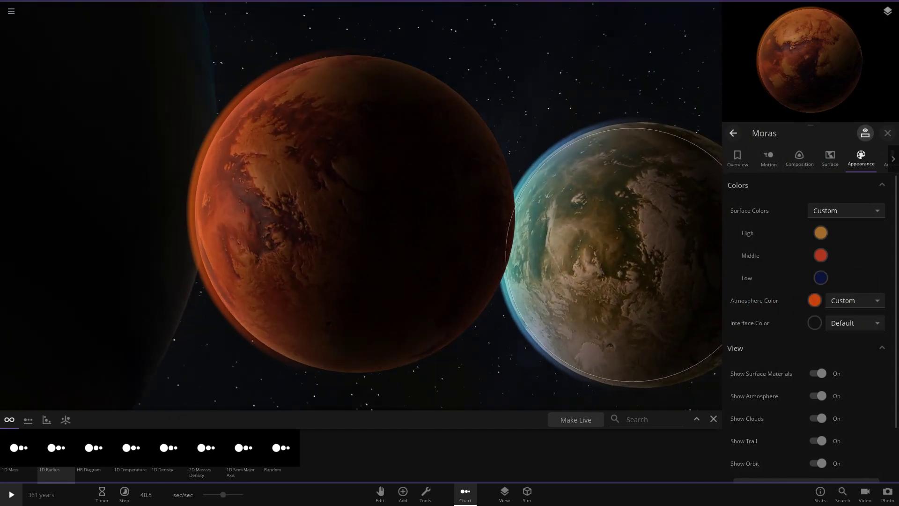
Compare the smaller planets in the radius lineup, focusing on Accam and on a larger planet near Moras
{"action": "scroll", "coordinate": [665, 216], "scroll_direction": "down", "scroll_amount": 5}
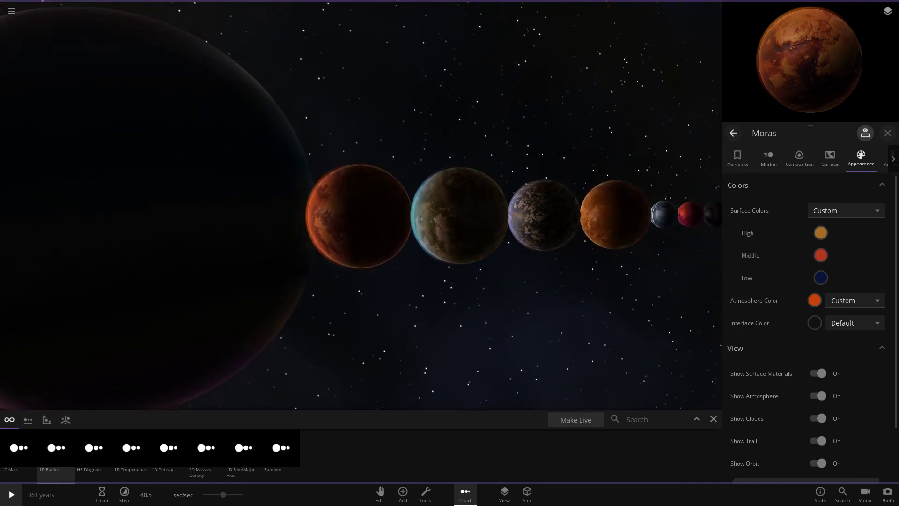
{"action": "double_click", "coordinate": [697, 216]}
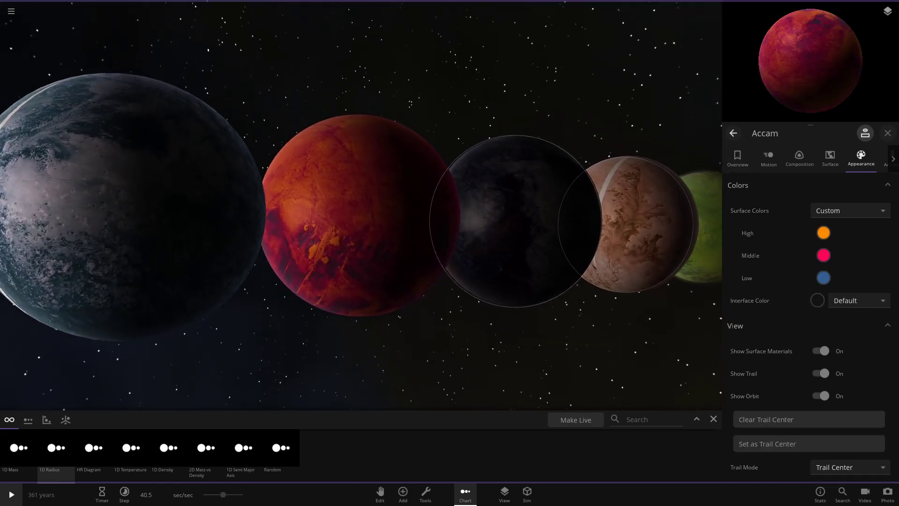
{"action": "scroll", "coordinate": [361, 206], "scroll_direction": "down", "scroll_amount": 5}
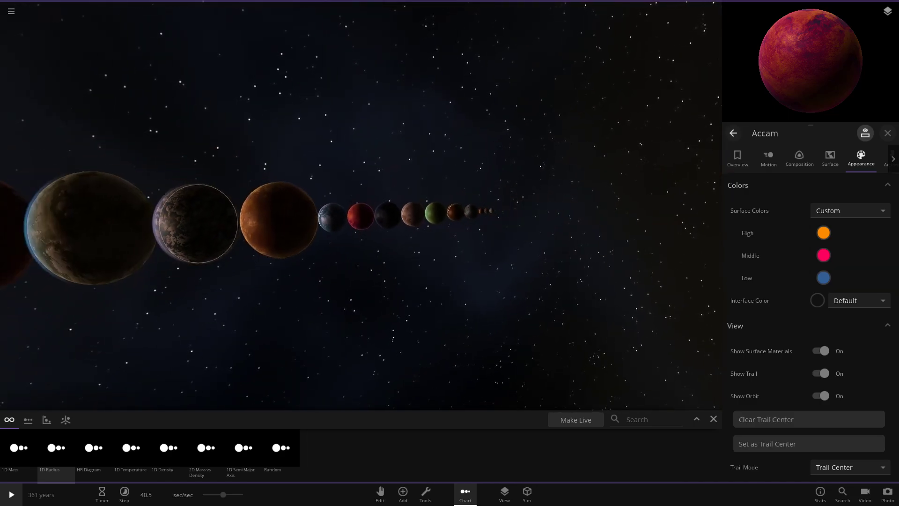
{"action": "double_click", "coordinate": [211, 223]}
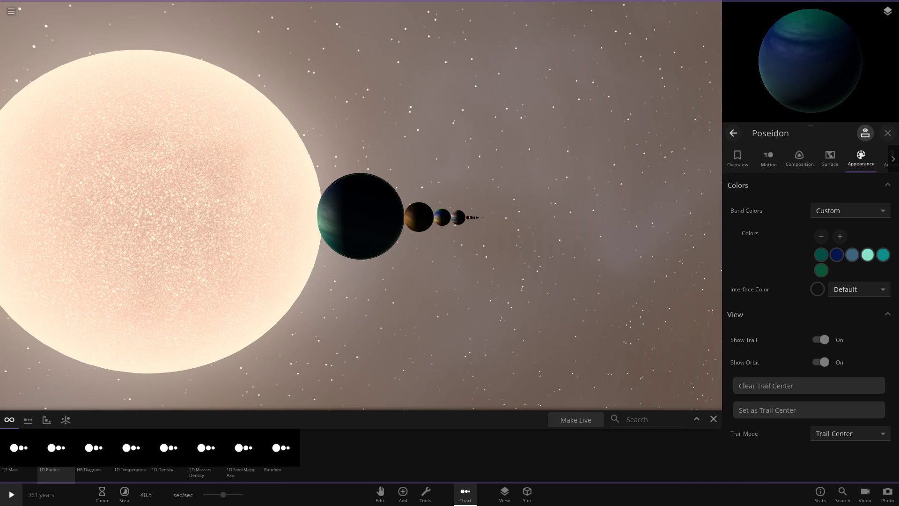
Hide the chart options and Poseidon's properties, and set the lighting to Studio for viewing the lineup
{"action": "left_click", "coordinate": [713, 419]}
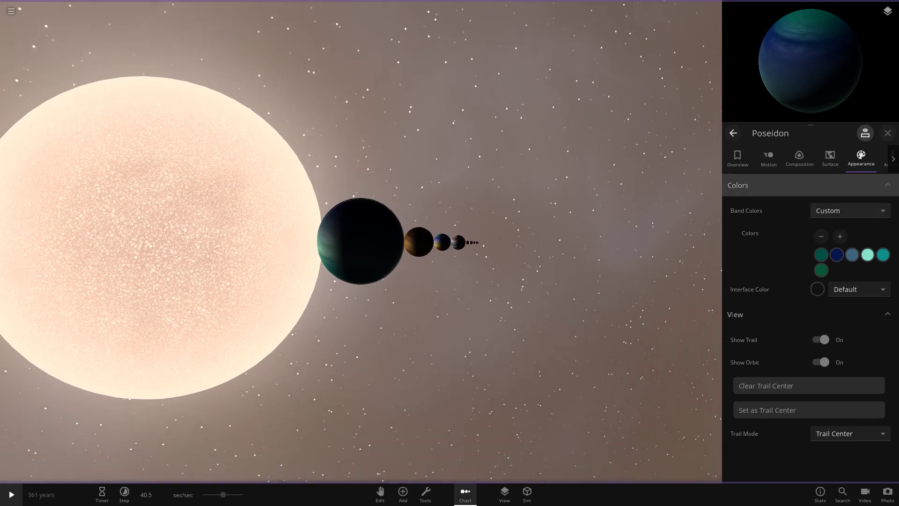
{"action": "left_click", "coordinate": [887, 133]}
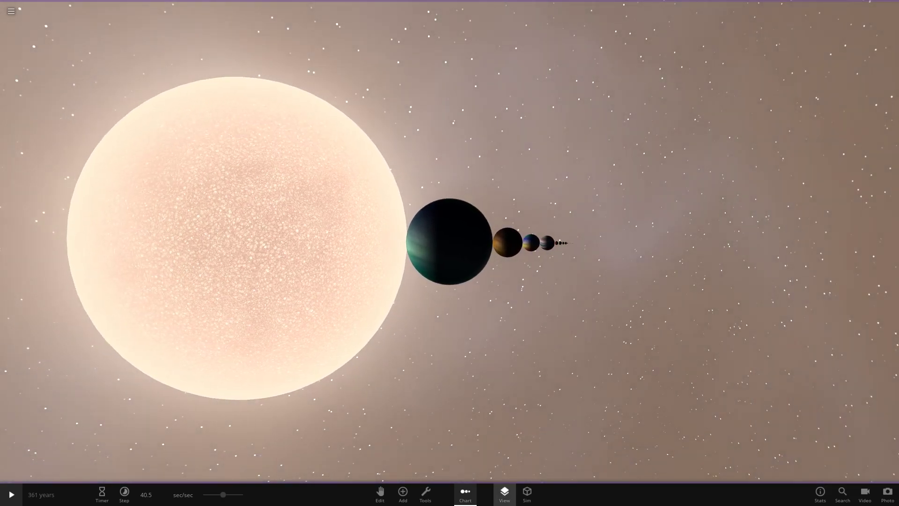
{"action": "left_click", "coordinate": [505, 494]}
{"action": "left_click", "coordinate": [555, 466]}
{"action": "left_click", "coordinate": [550, 446]}
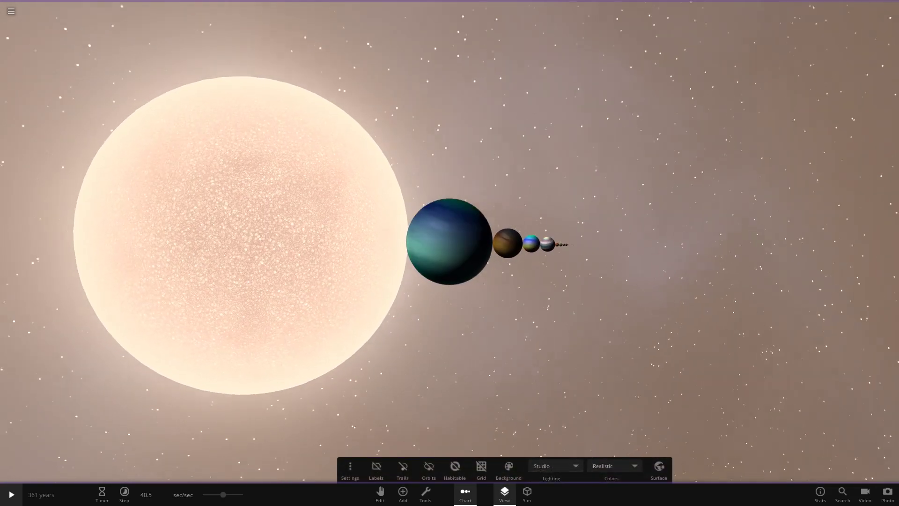
{"action": "left_click_drag", "start_coordinate": [553, 365], "coordinate": [501, 370]}
{"action": "left_click", "coordinate": [505, 494]}
{"action": "scroll", "coordinate": [449, 242], "scroll_direction": "up", "scroll_amount": 4}
{"action": "left_click_drag", "start_coordinate": [515, 281], "coordinate": [318, 286]}
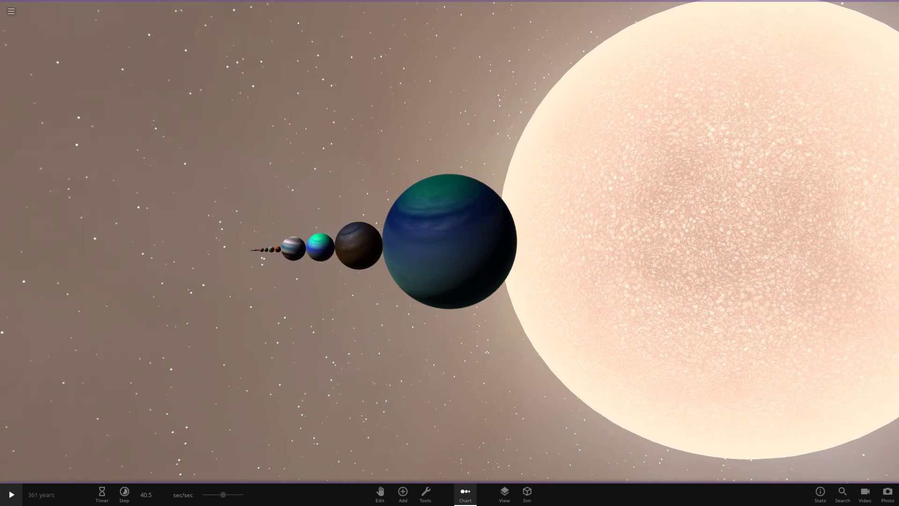